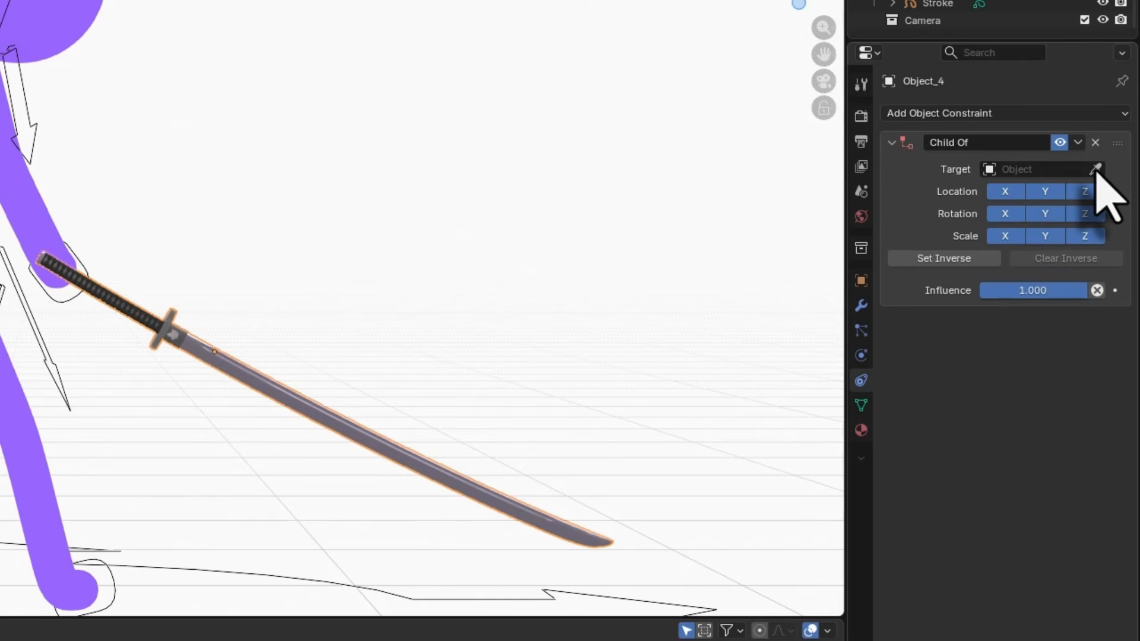
Step: Set the sword's Child Of constraint target to RIG-Armature and browse the list of available bones
click(1095, 169)
click(63, 279)
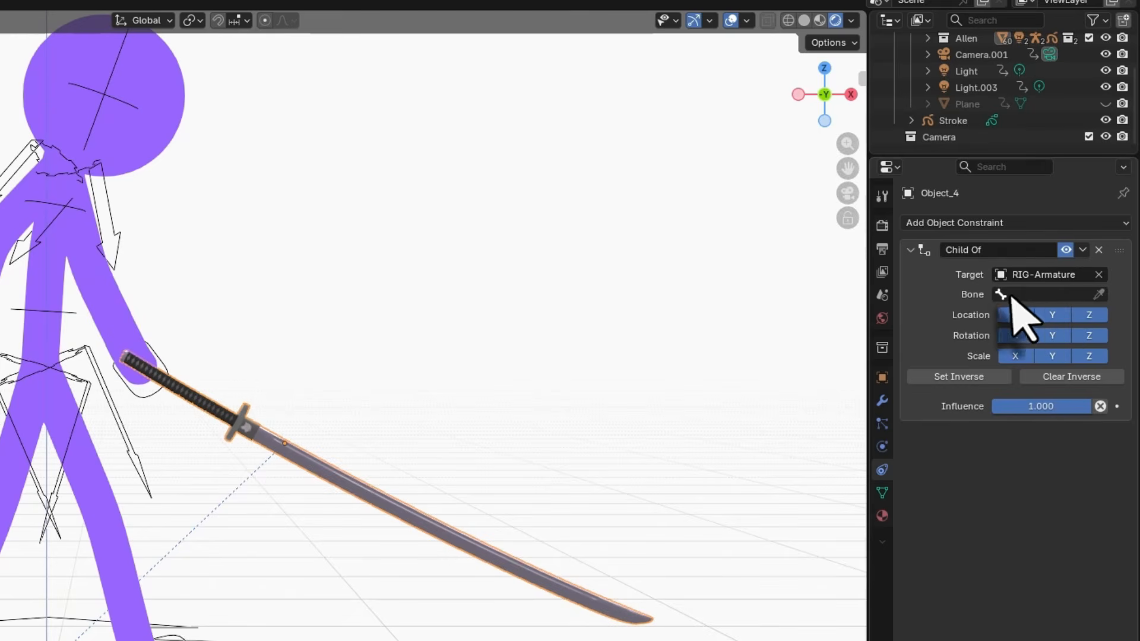
click(1036, 295)
scroll(1024, 389, down, 8)
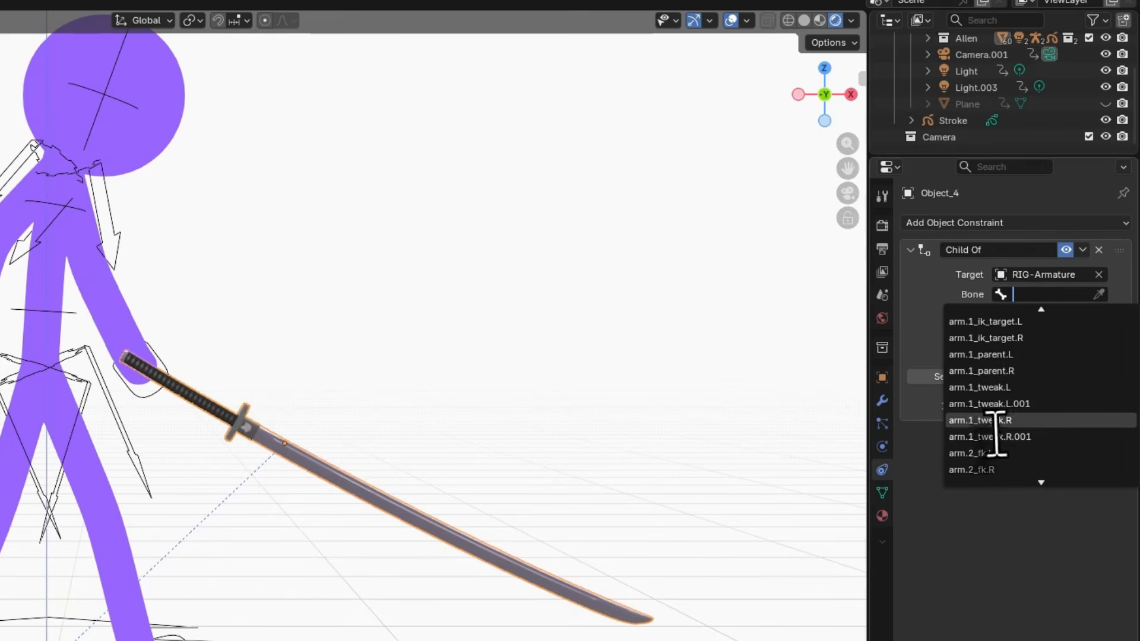
click(917, 347)
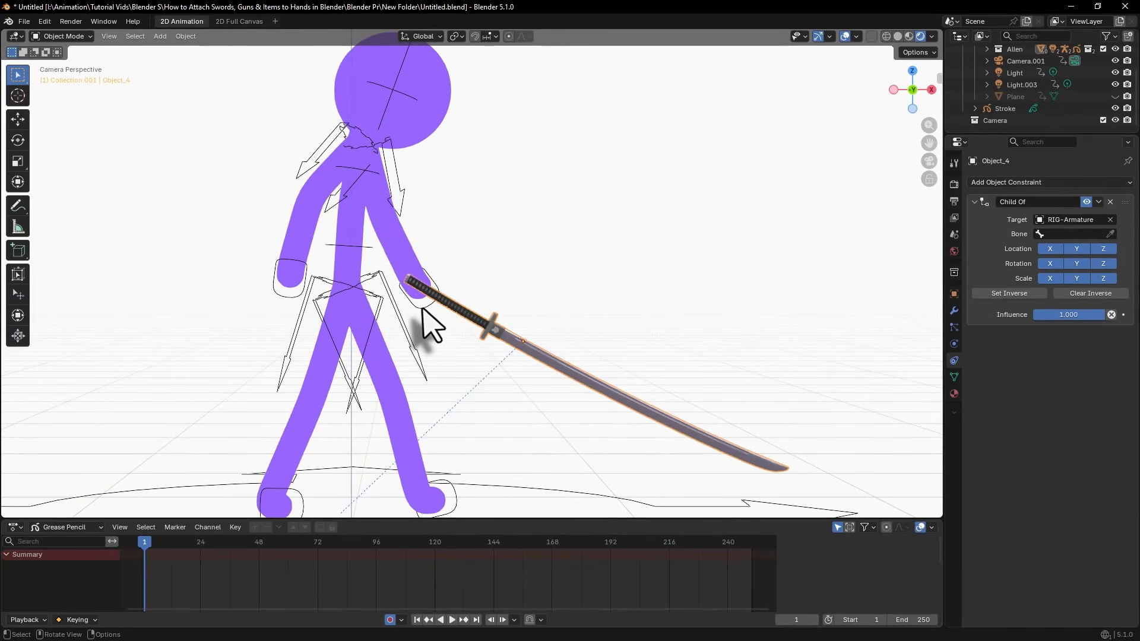
Step: Check the name of the bone controlling the sword hand in Pose Mode, then return to Object Mode
click(423, 309)
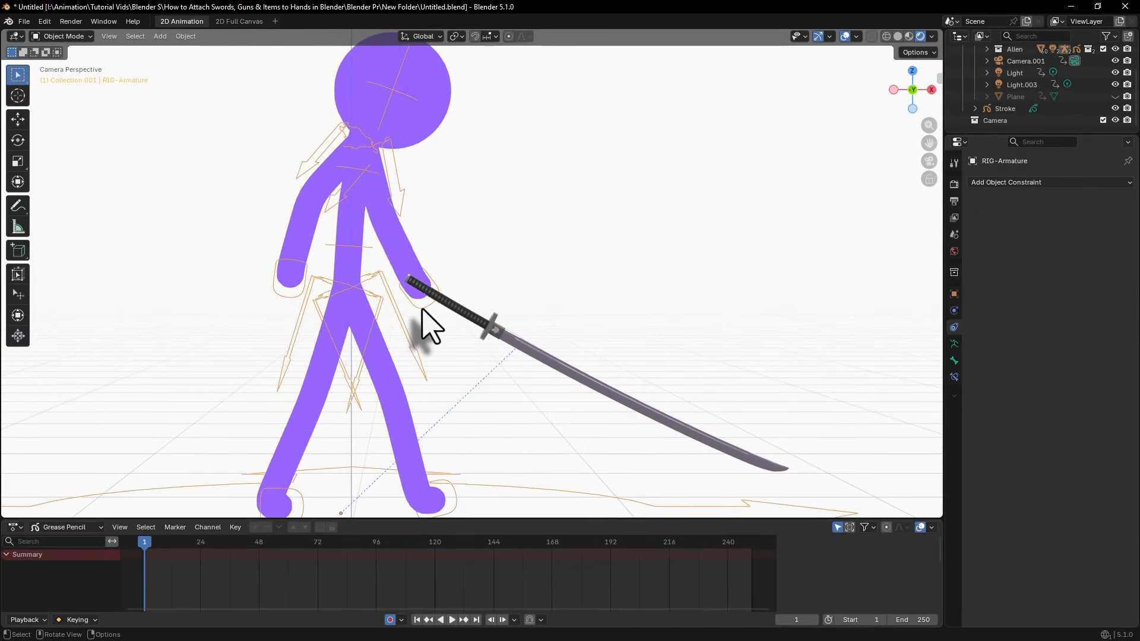
key(ctrl+Tab)
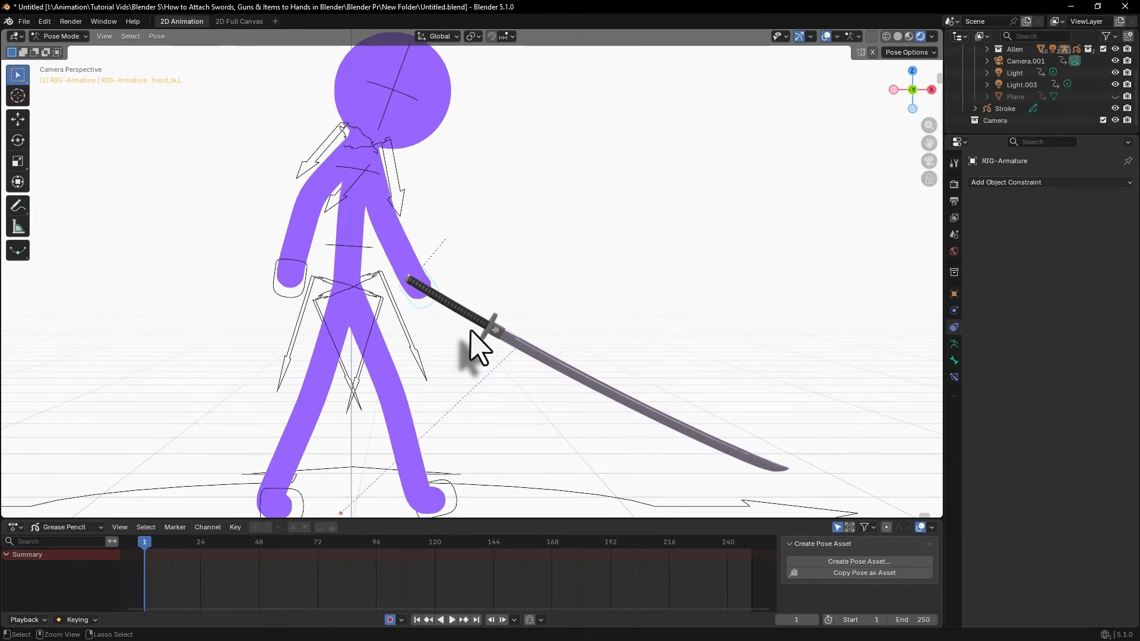
key(ctrl+Tab)
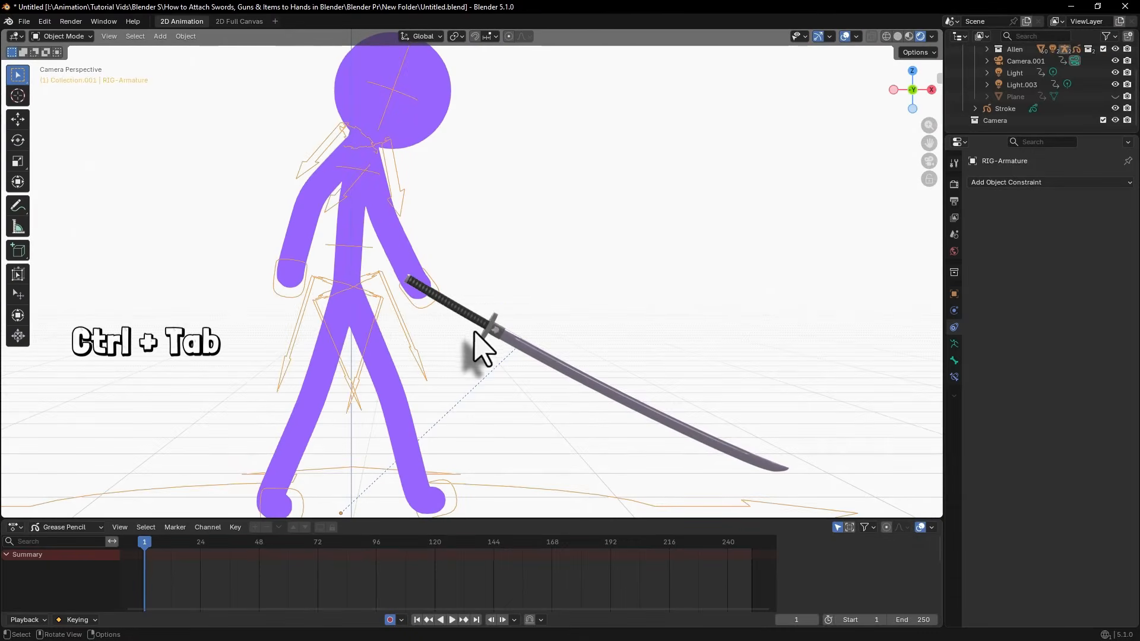
Step: Set the bone of the sword's Child Of constraint to hand_ik.L and apply Set Inverse
click(502, 335)
click(1063, 235)
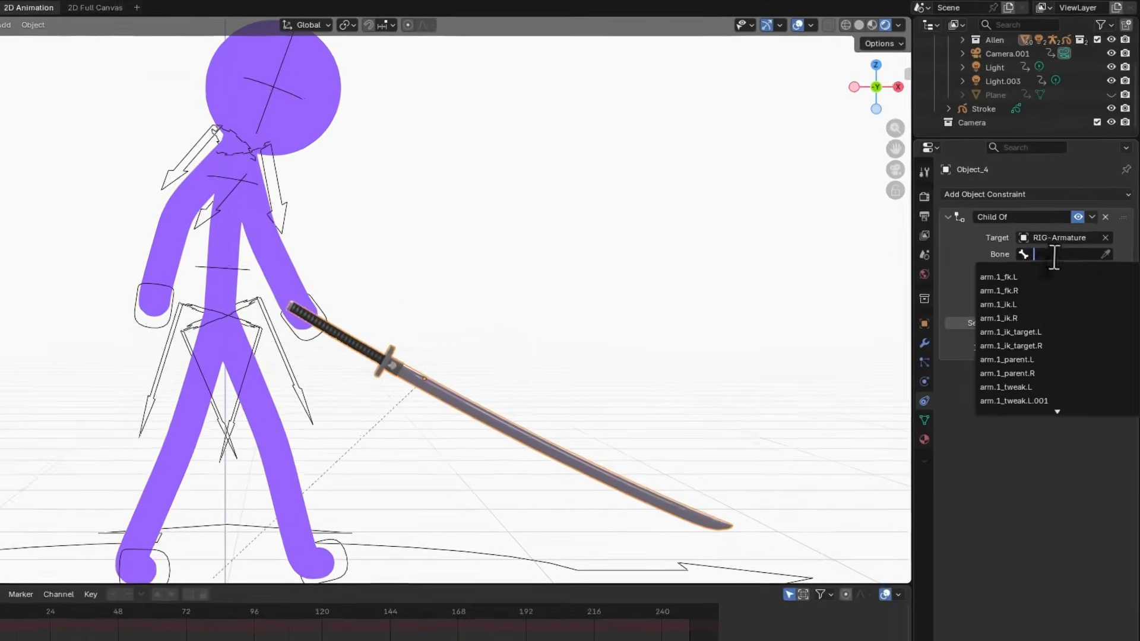
text(hand)
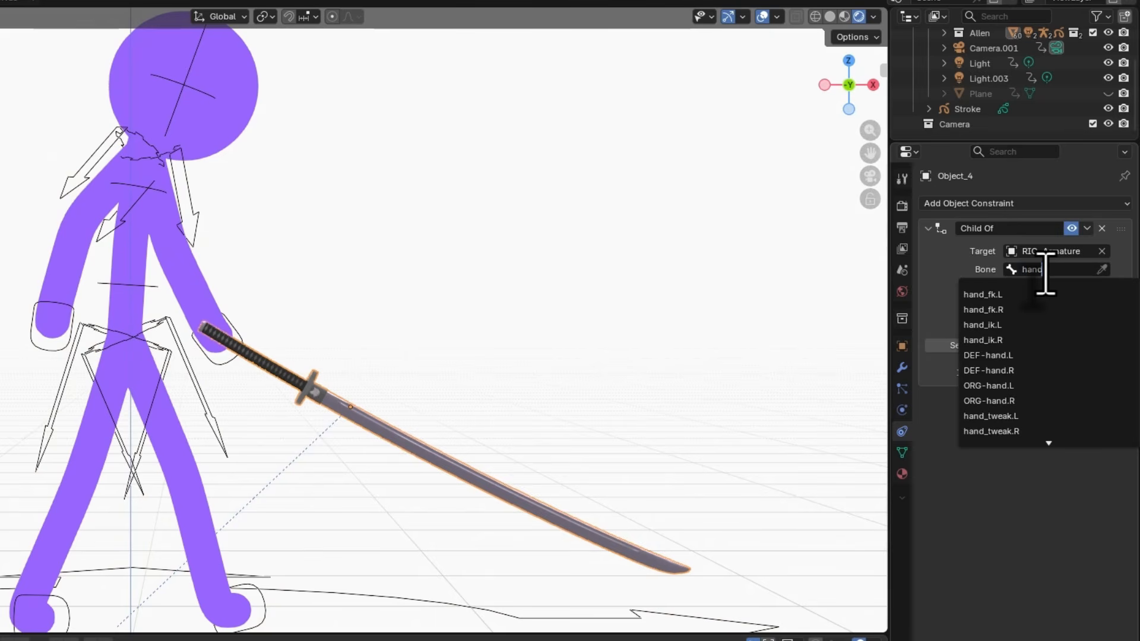
click(1007, 324)
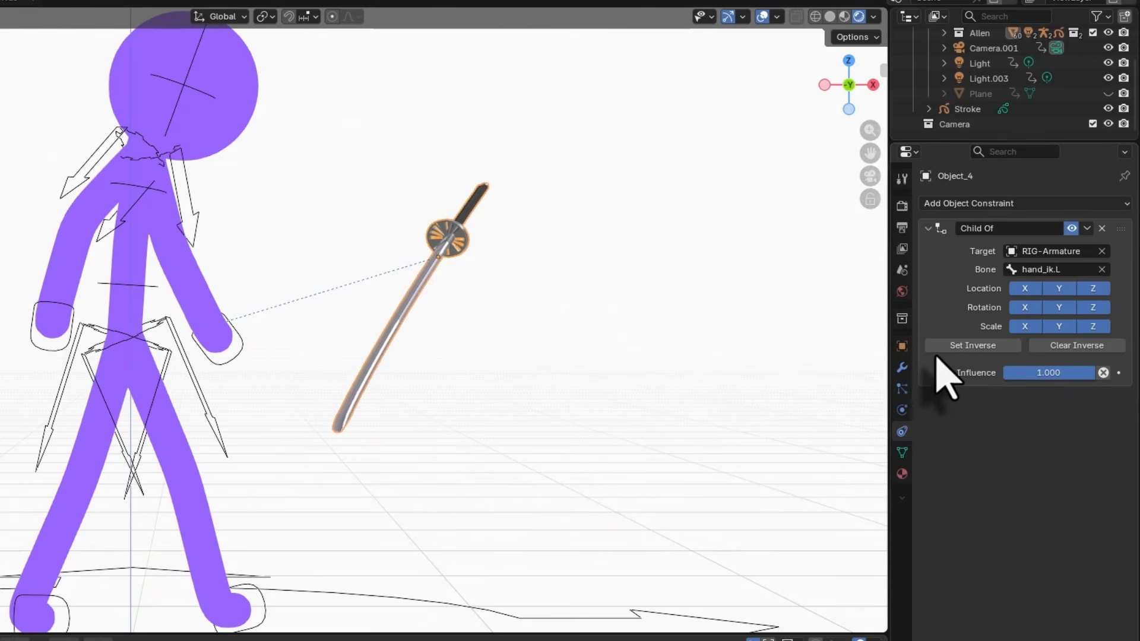
click(977, 346)
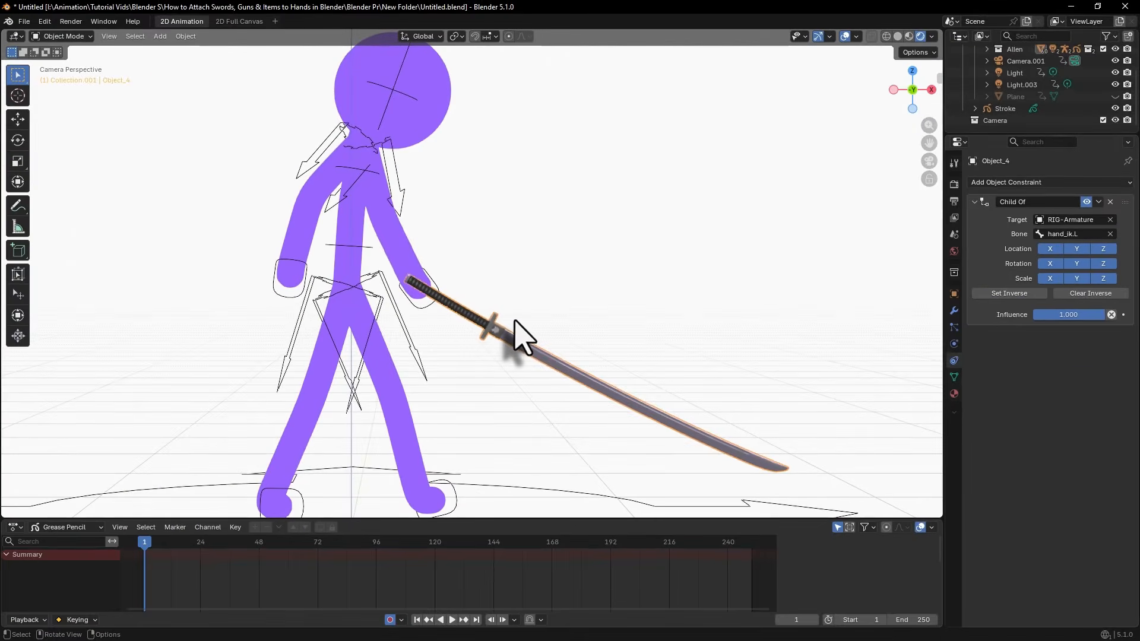
Step: Pose the rig's sword hand by raising it forward and rotating it so the blade points nearly horizontal
click(438, 303)
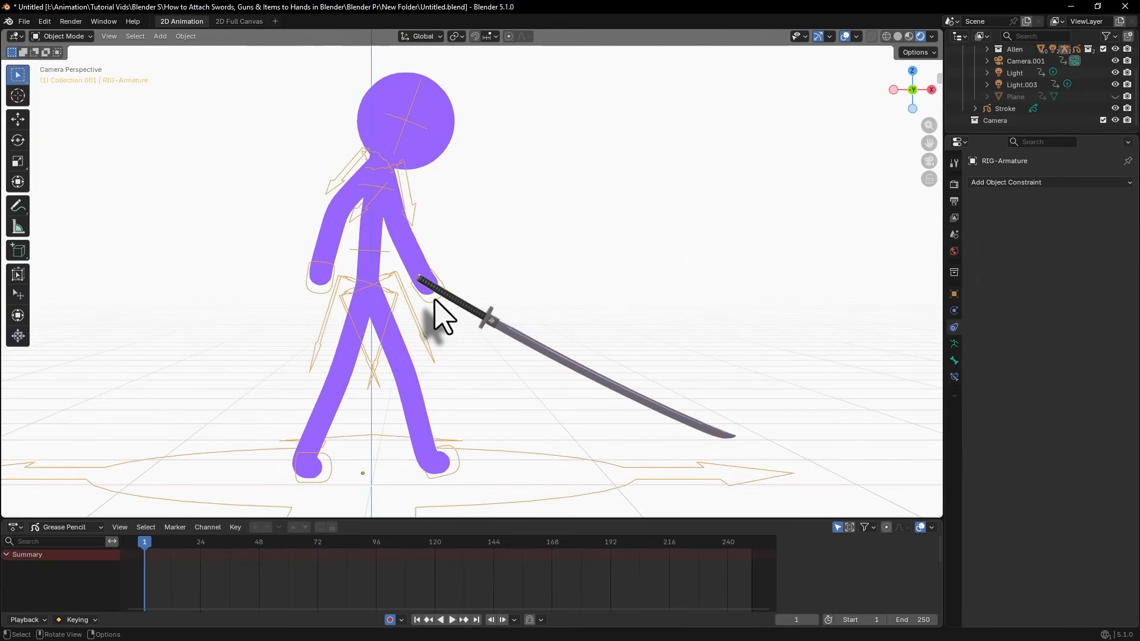
key(ctrl+Tab)
key(g)
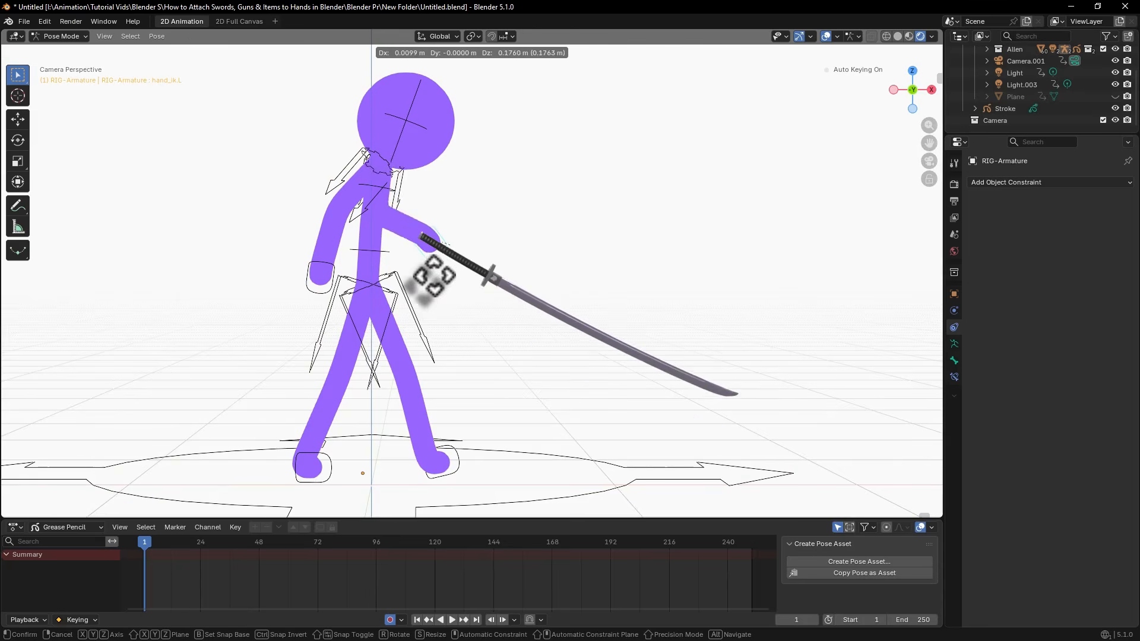
click(460, 276)
key(r)
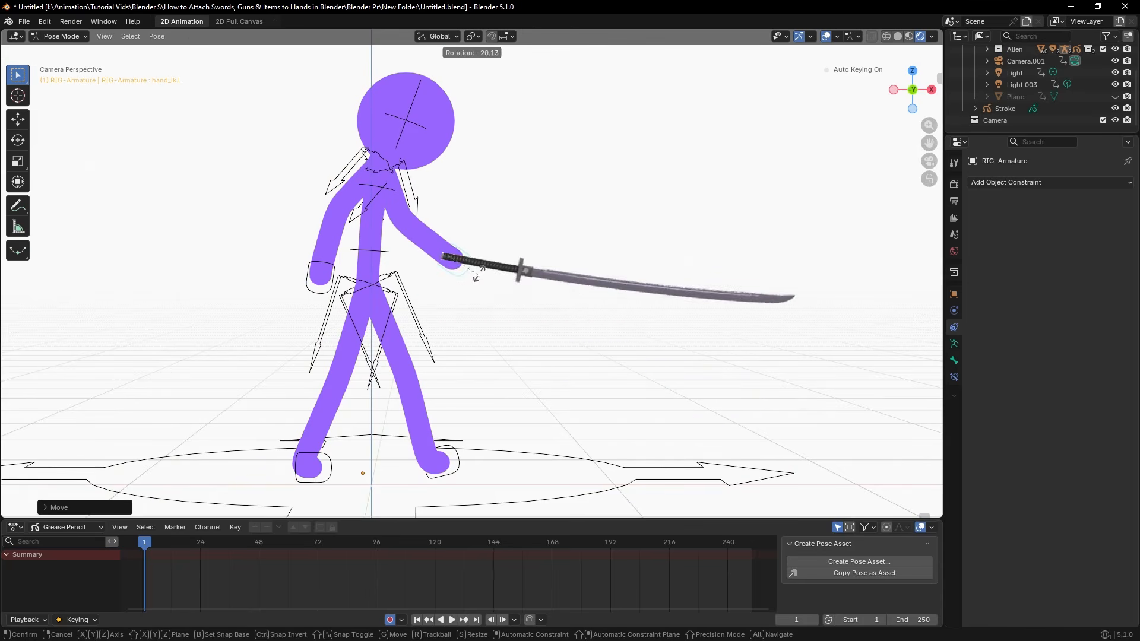
click(483, 274)
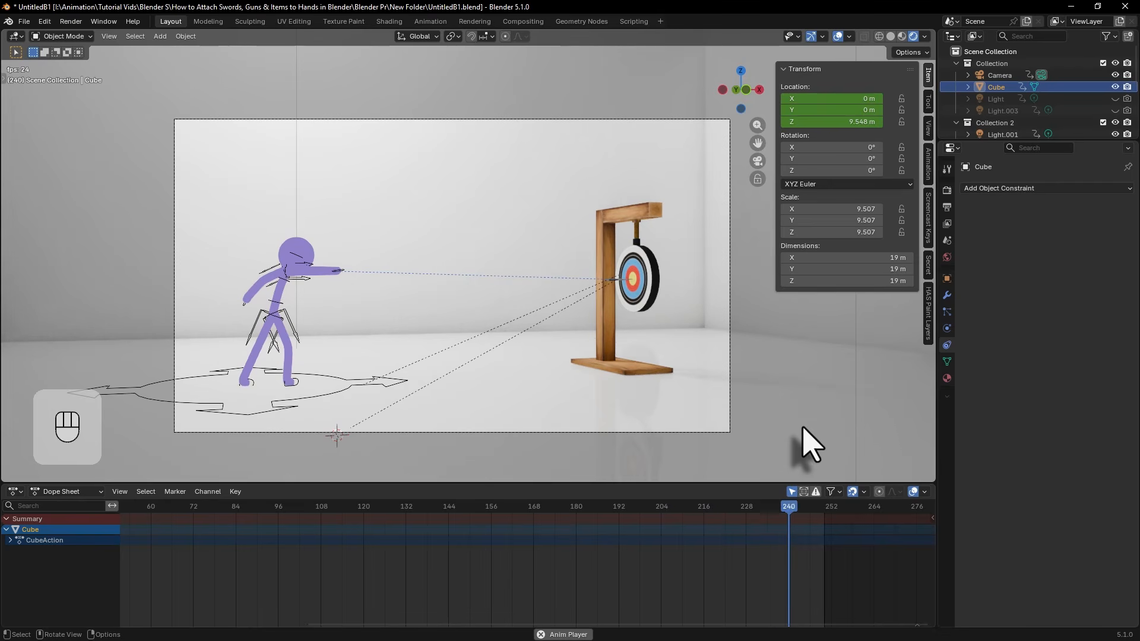
Step: Review the stick figure's knife pickup and throw animation by playing it and scrubbing through the timeline
key(space)
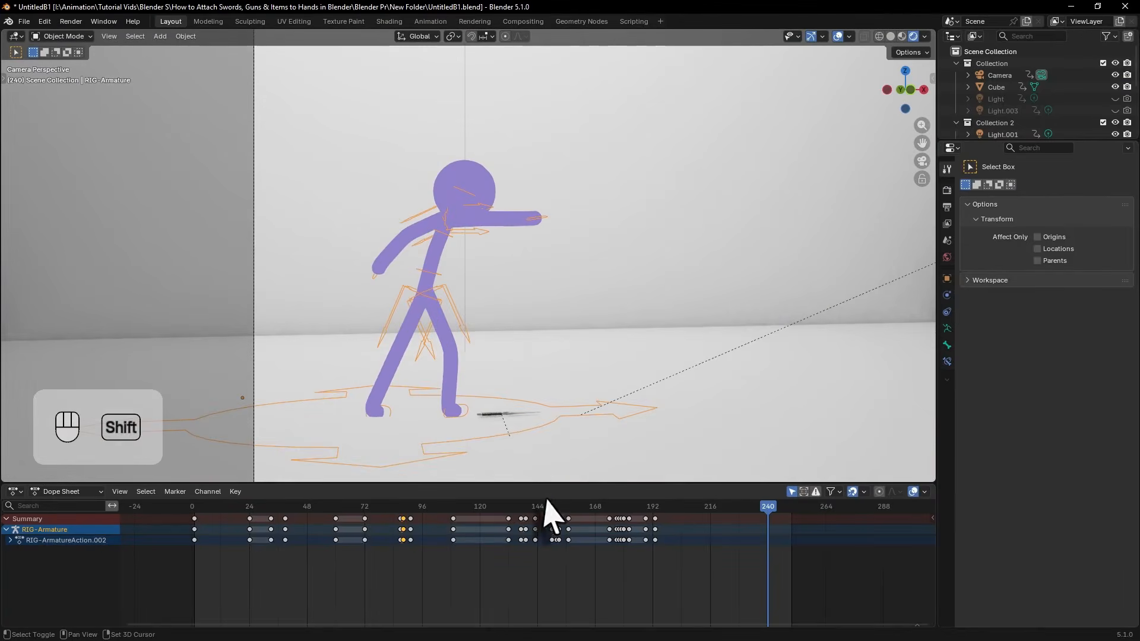
drag(547, 504, 444, 503)
shift+middle_drag(623, 359, 492, 392)
scroll(510, 364, down, 2)
drag(460, 509, 603, 524)
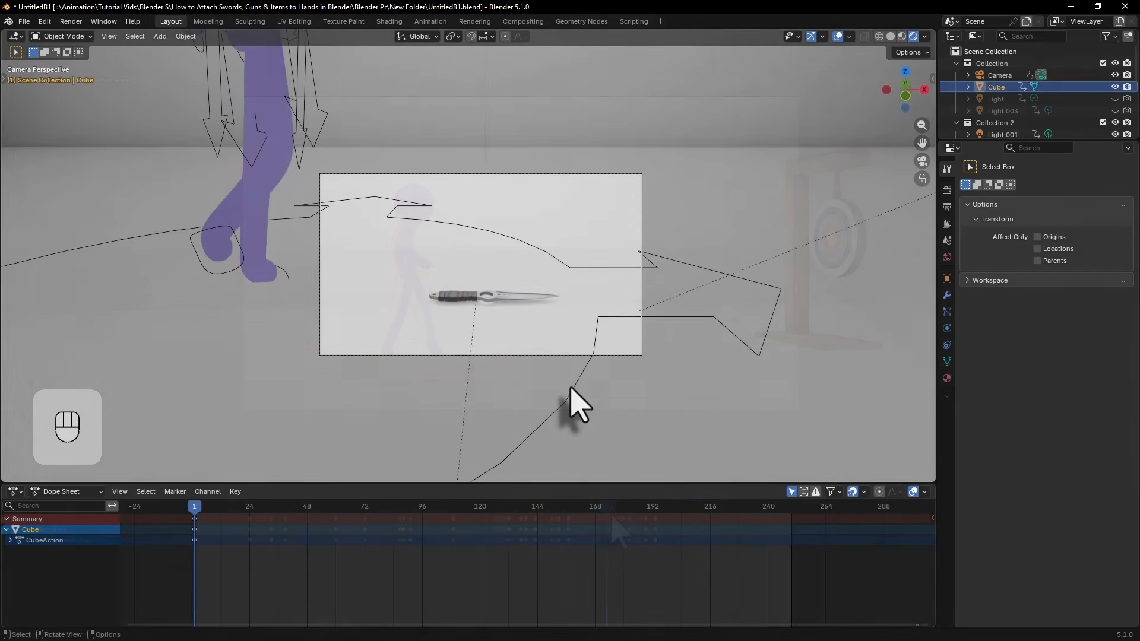
key(space)
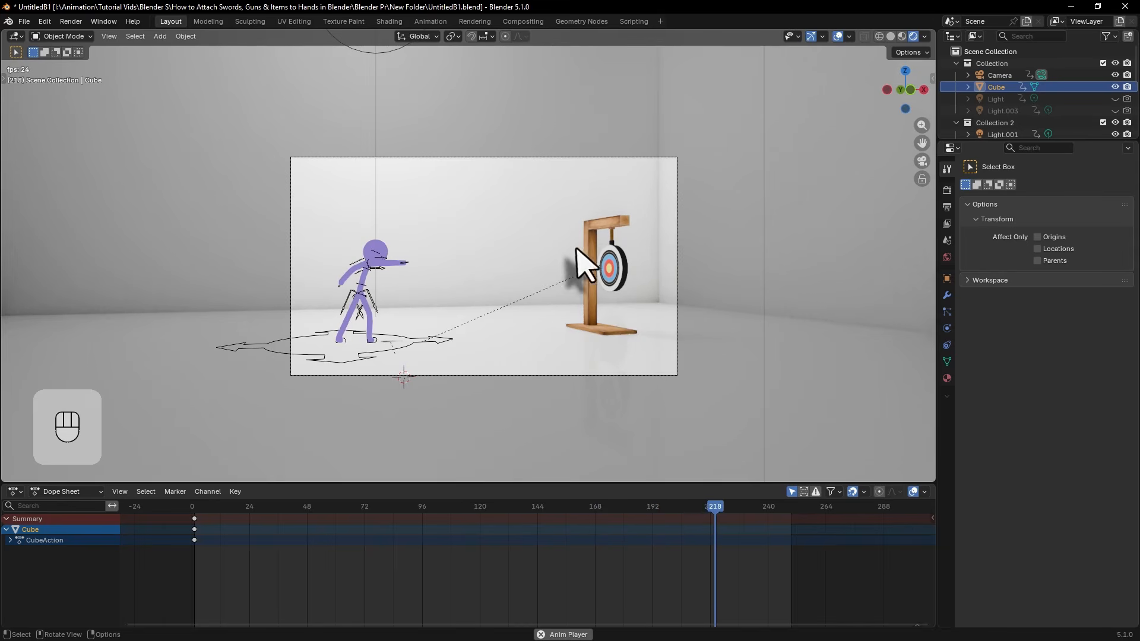
key(space)
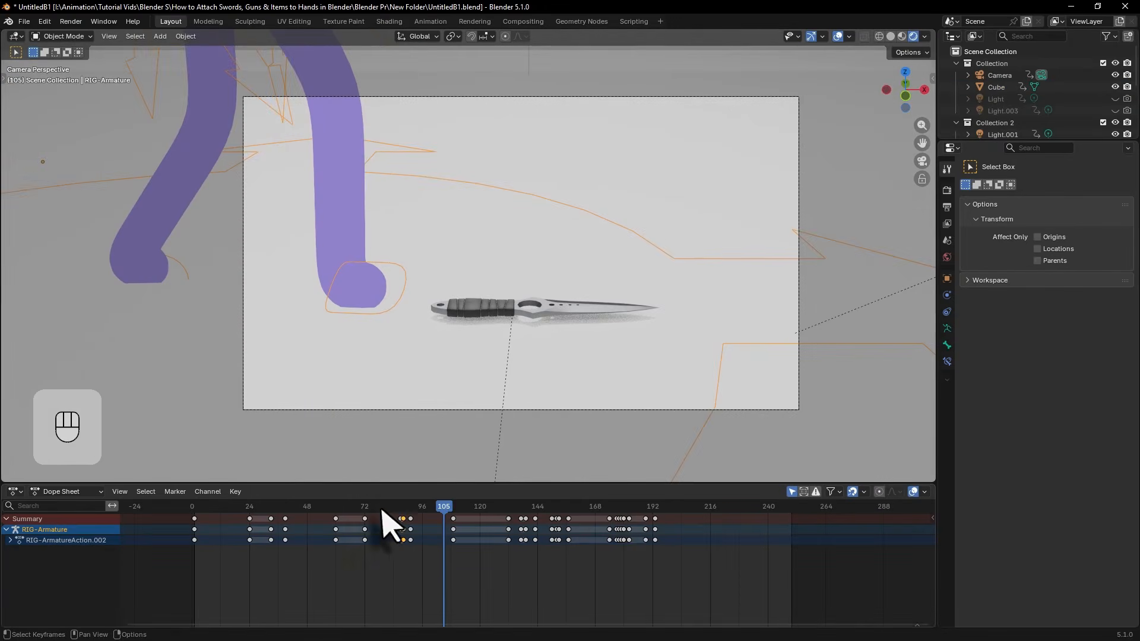
drag(382, 522, 432, 516)
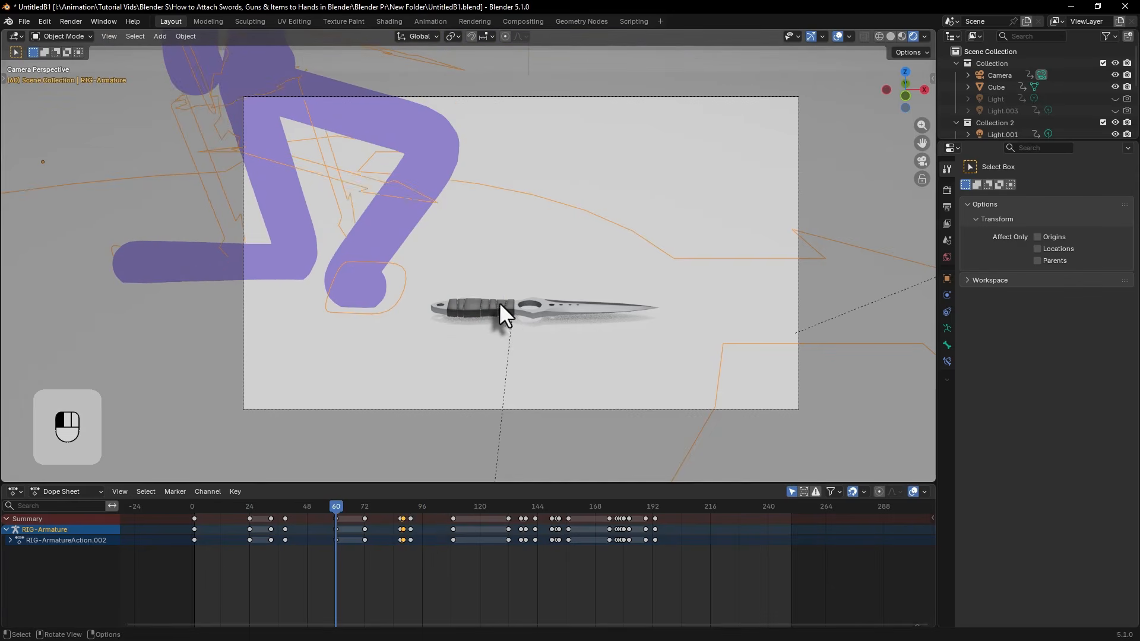
Step: Select the knife and move to frame 91, where the hand reaches its handle
click(500, 303)
scroll(507, 315, up, 3)
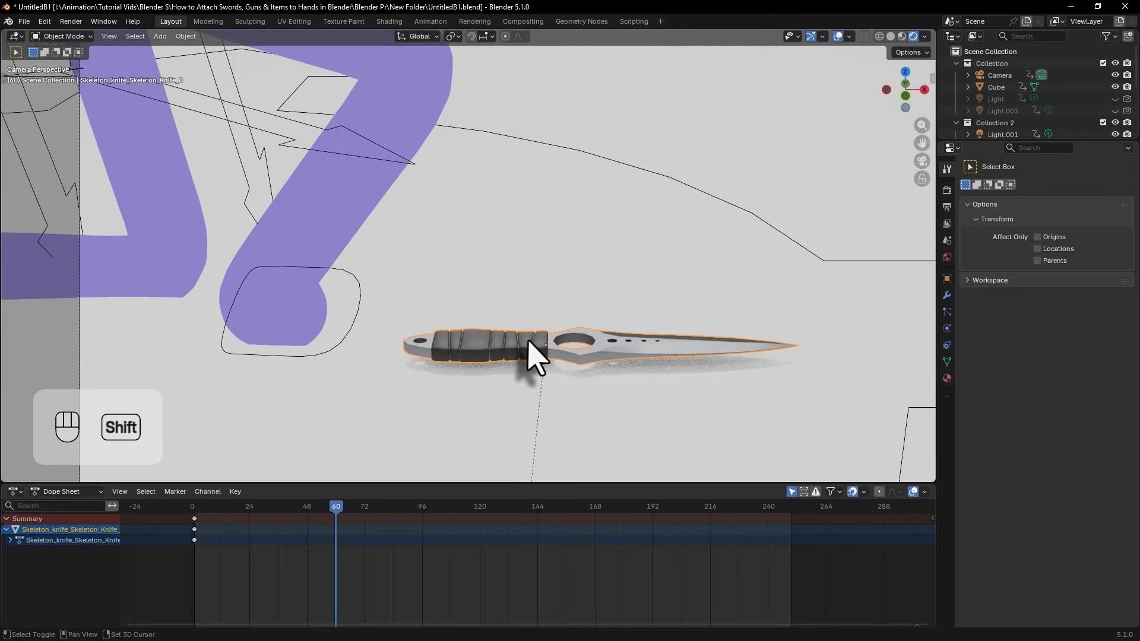
shift+middle_drag(529, 341, 518, 329)
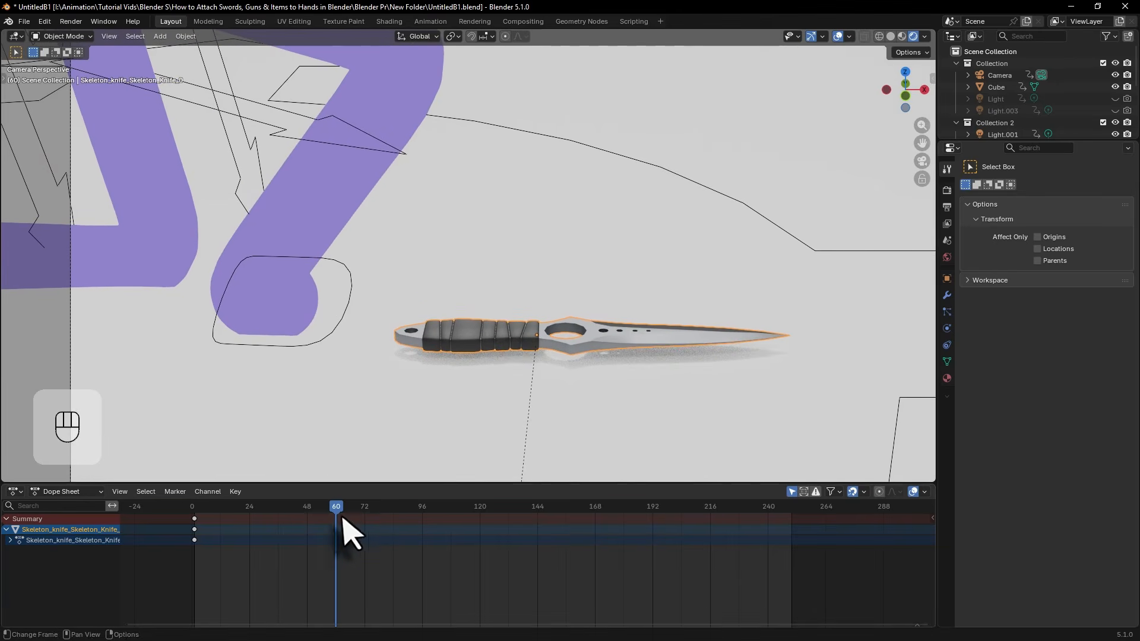
drag(343, 517, 410, 510)
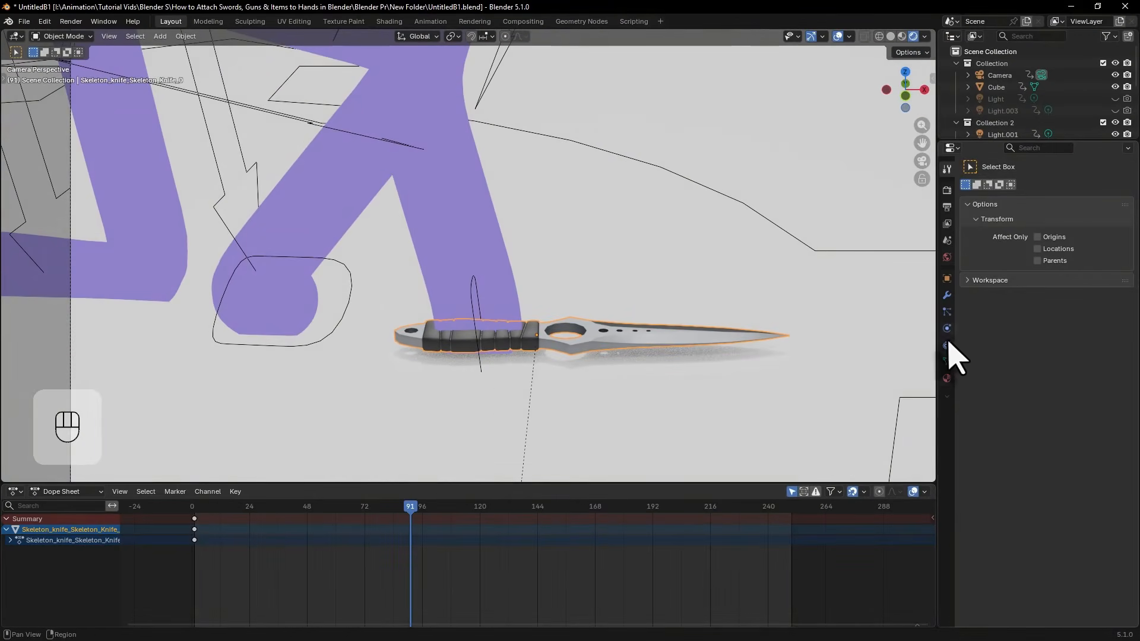
Step: Add a Child Of constraint to the knife with RIG-Armature as its target
click(947, 345)
click(1045, 189)
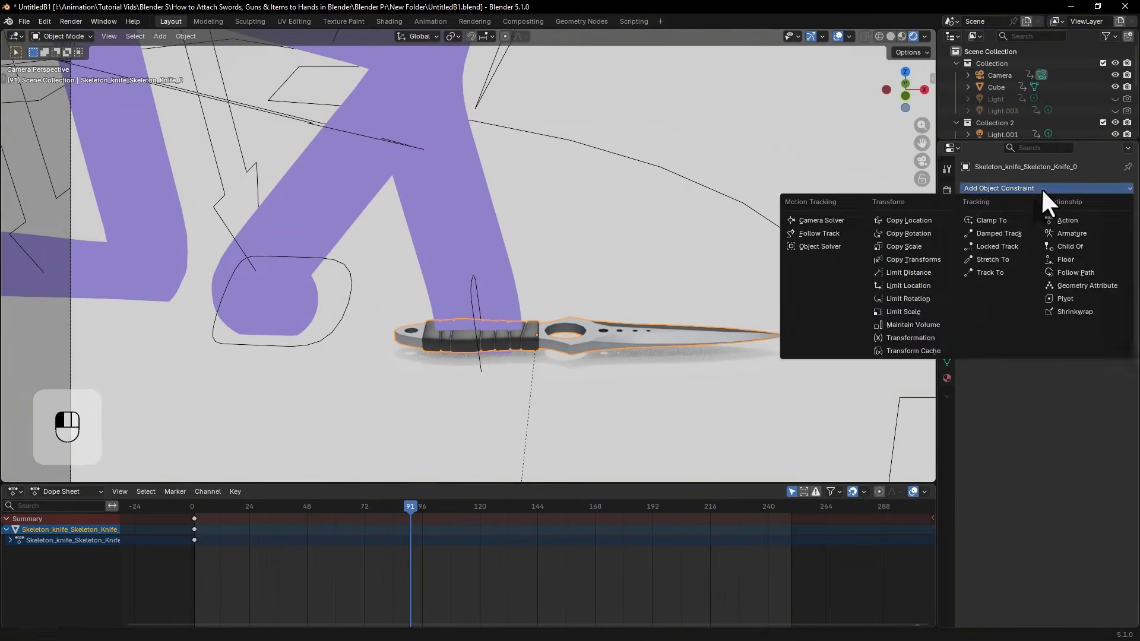
click(1070, 247)
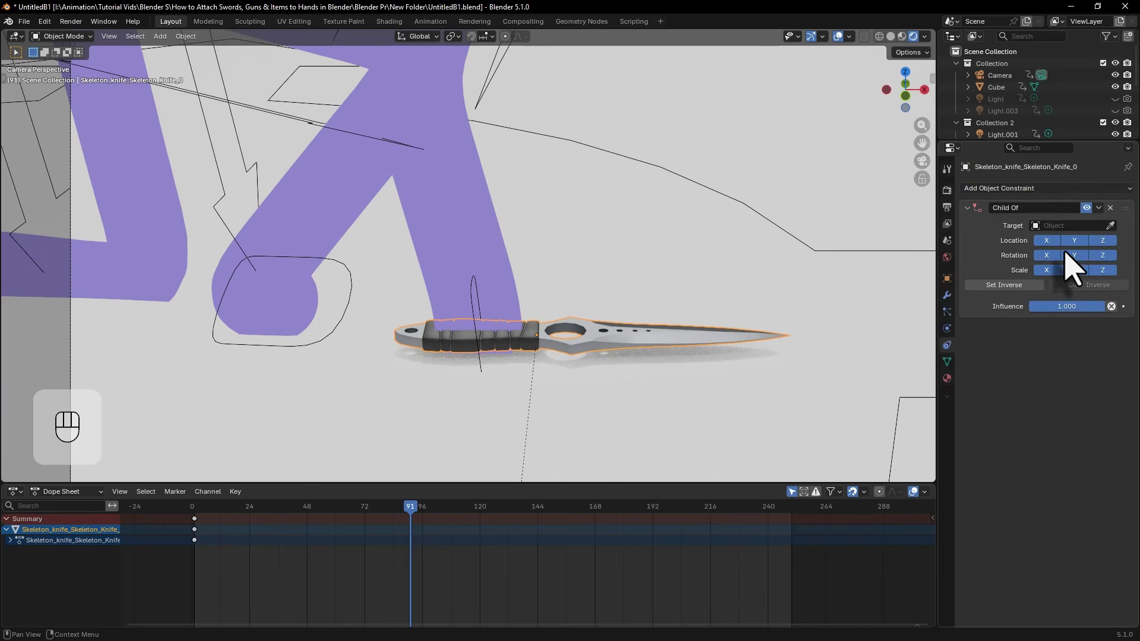
click(1110, 225)
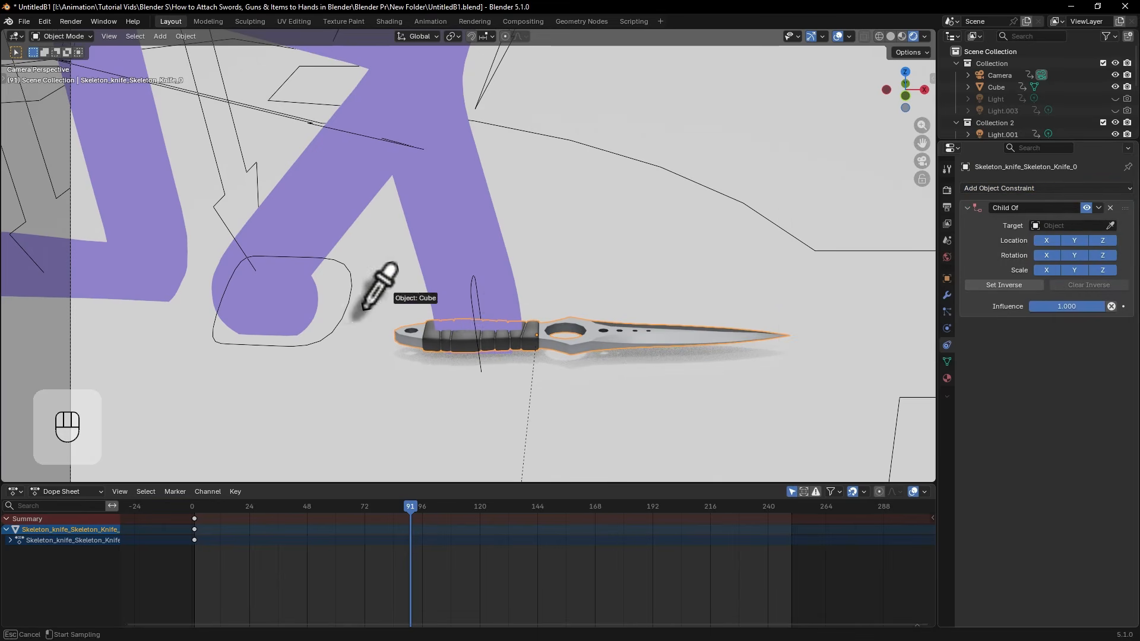
click(349, 287)
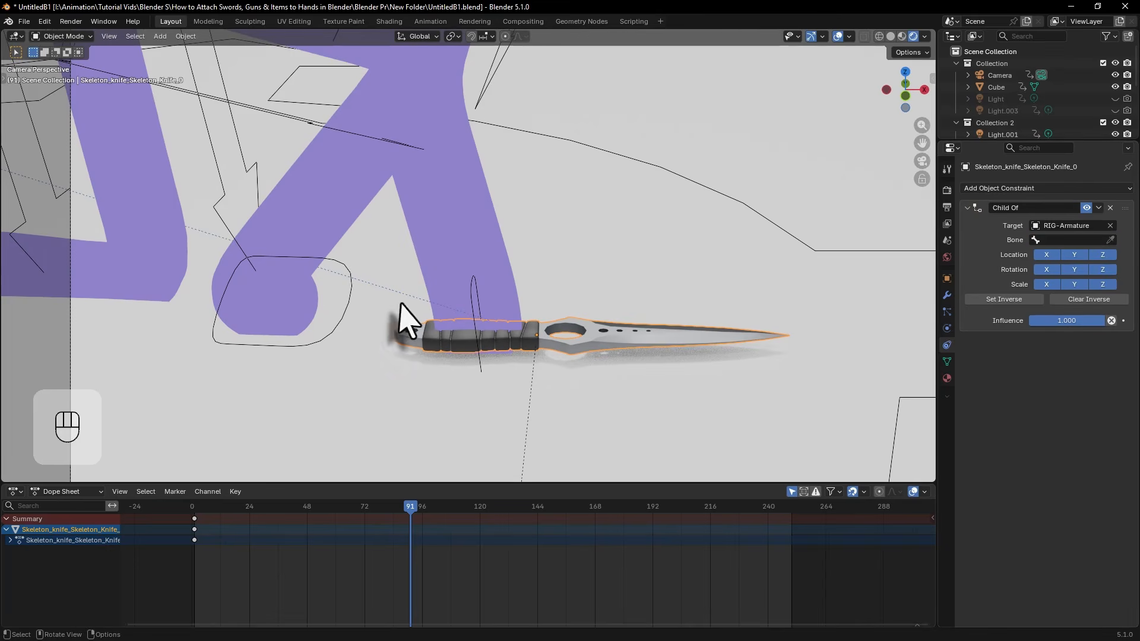
Step: Set the bone of the knife's Child Of constraint to hand_ik.R and apply Set Inverse
click(1054, 240)
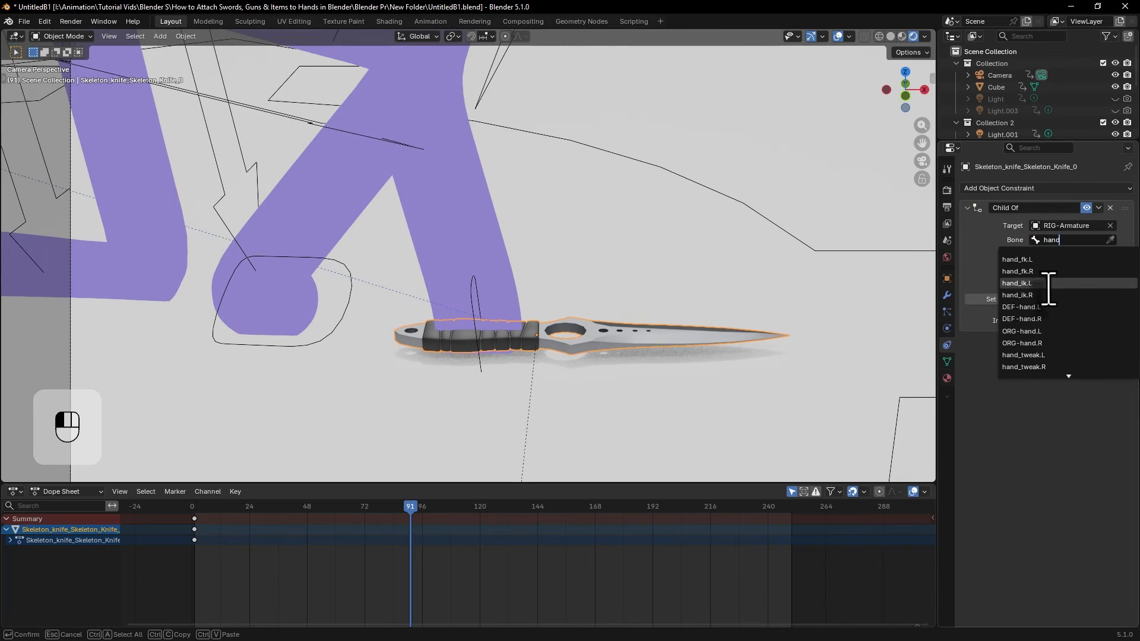
text(hand)
click(1051, 295)
scroll(524, 386, down, 2)
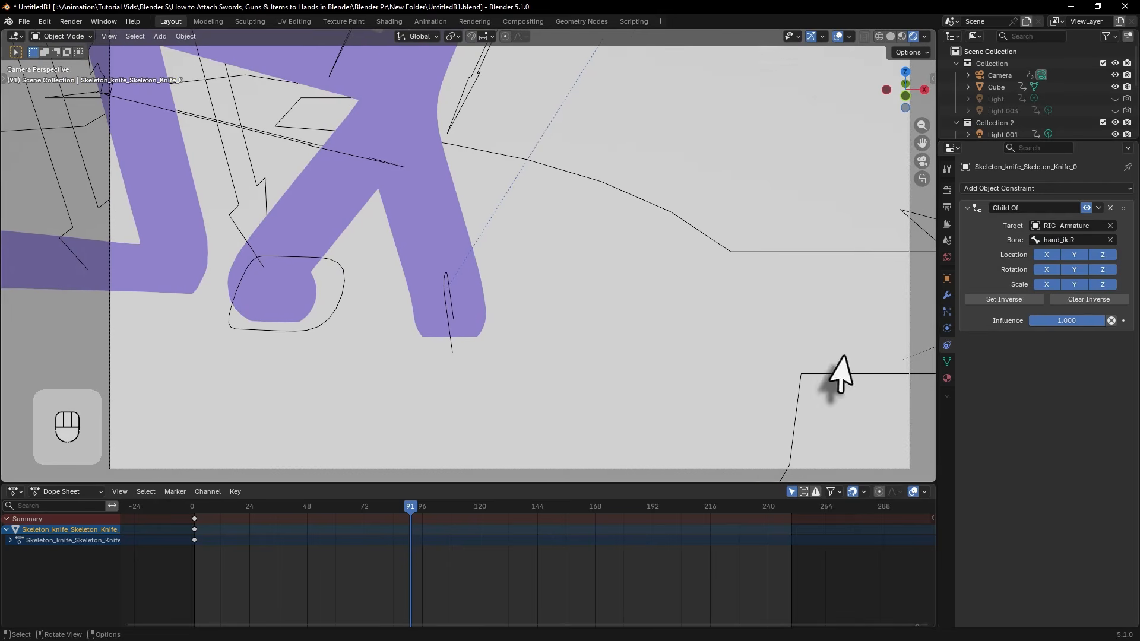
click(994, 302)
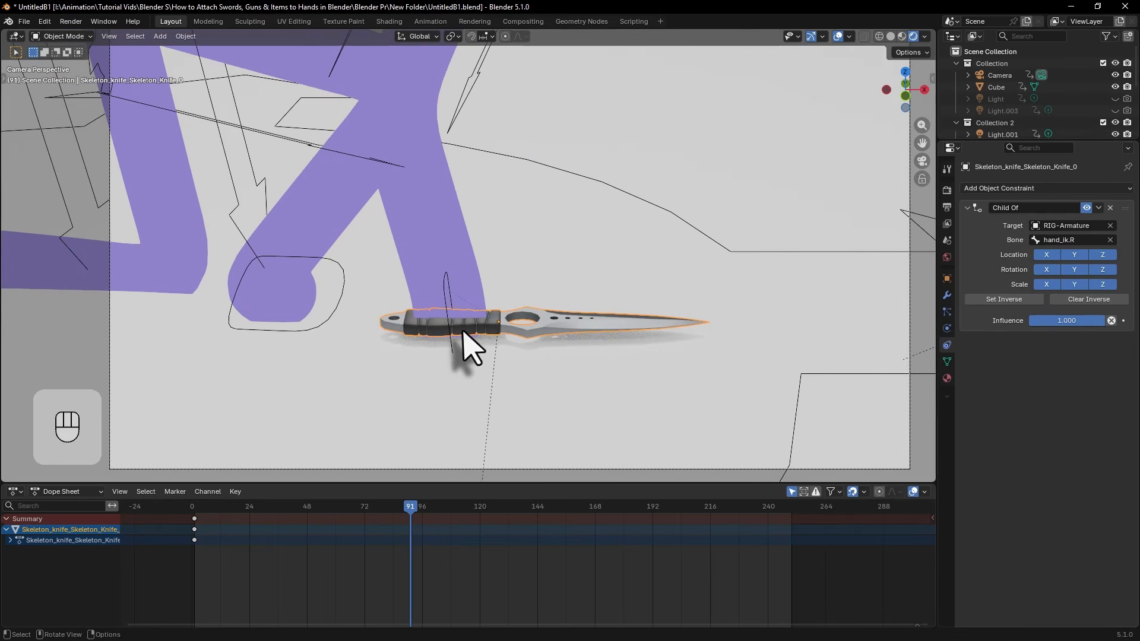
Step: Examine how the knife follows the hand by scrubbing to frame 84 and stepping forward to frame 91
scroll(465, 344, down, 3)
mouse_move(409, 506)
mouse_down()
mouse_move(247, 507)
mouse_move(441, 509)
mouse_move(393, 511)
mouse_up()
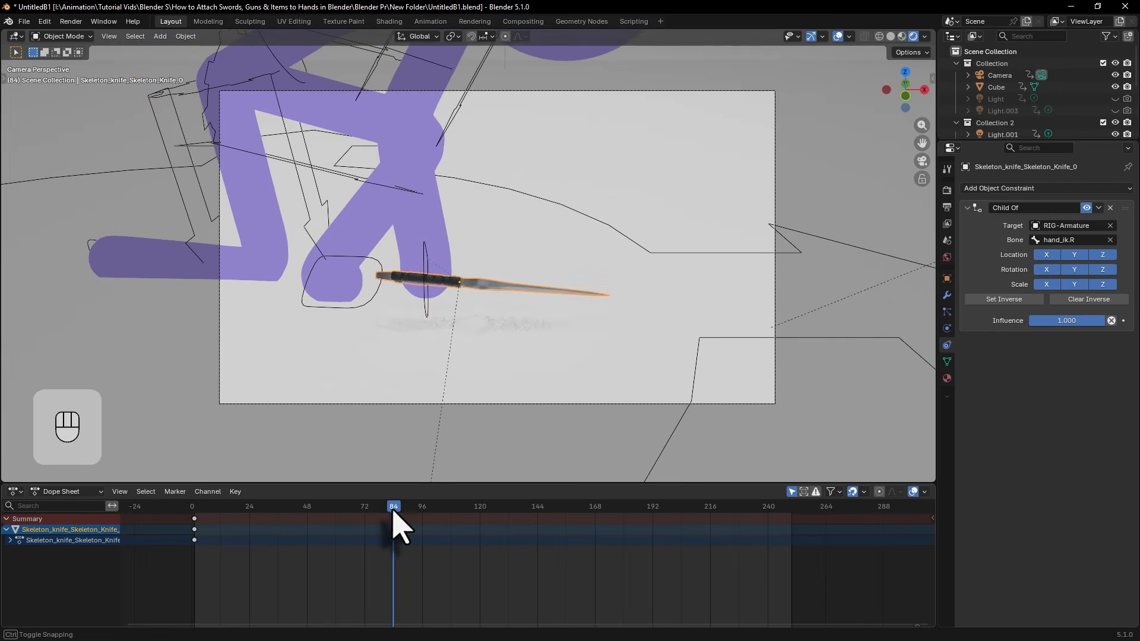
scroll(507, 332, up, 2)
shift+scroll(502, 294, down, 1)
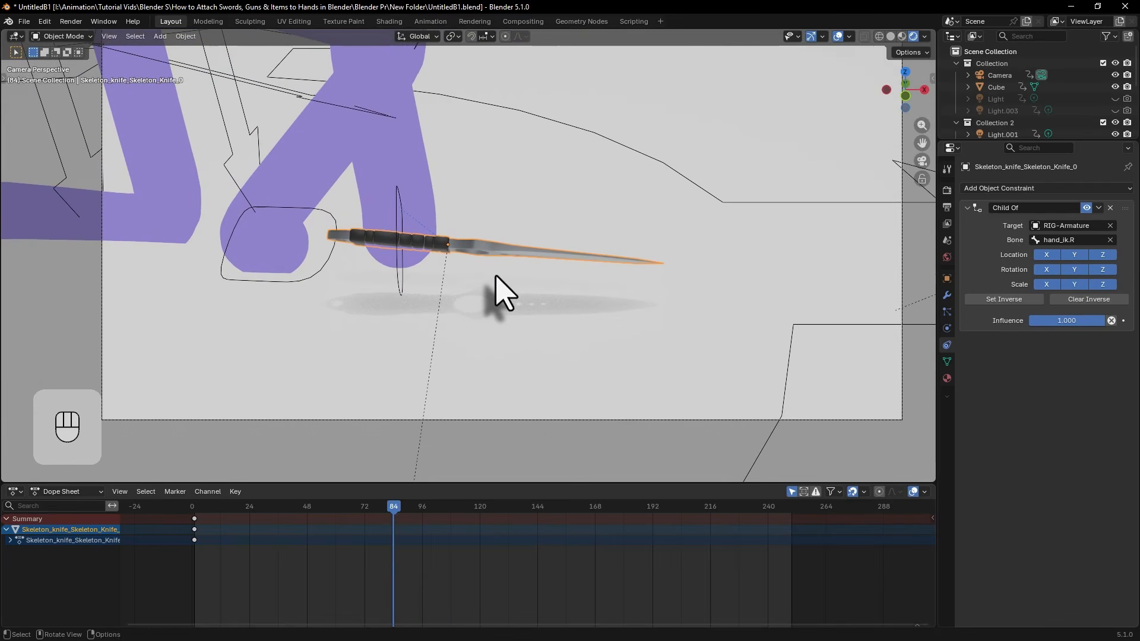
key(Right)
key(Right)
key(Right)
key(Right)
key(Right)
key(Right)
key(Right)
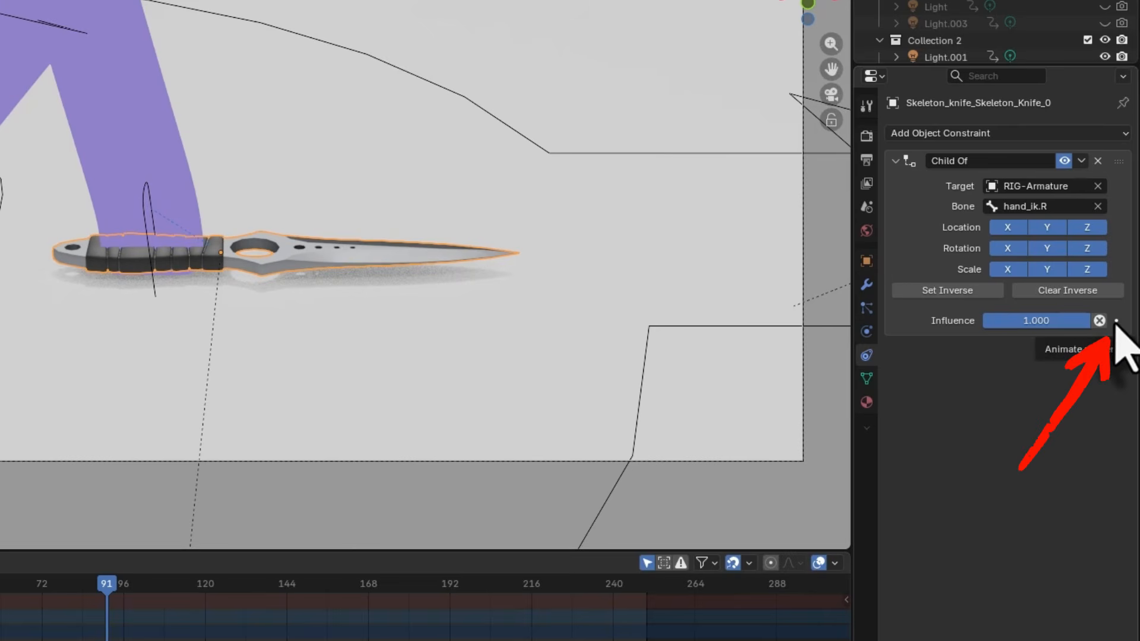
Step: Keyframe the knife's Child Of influence at 1.000 on frame 91 and at 0.000 on frame 90
click(1115, 321)
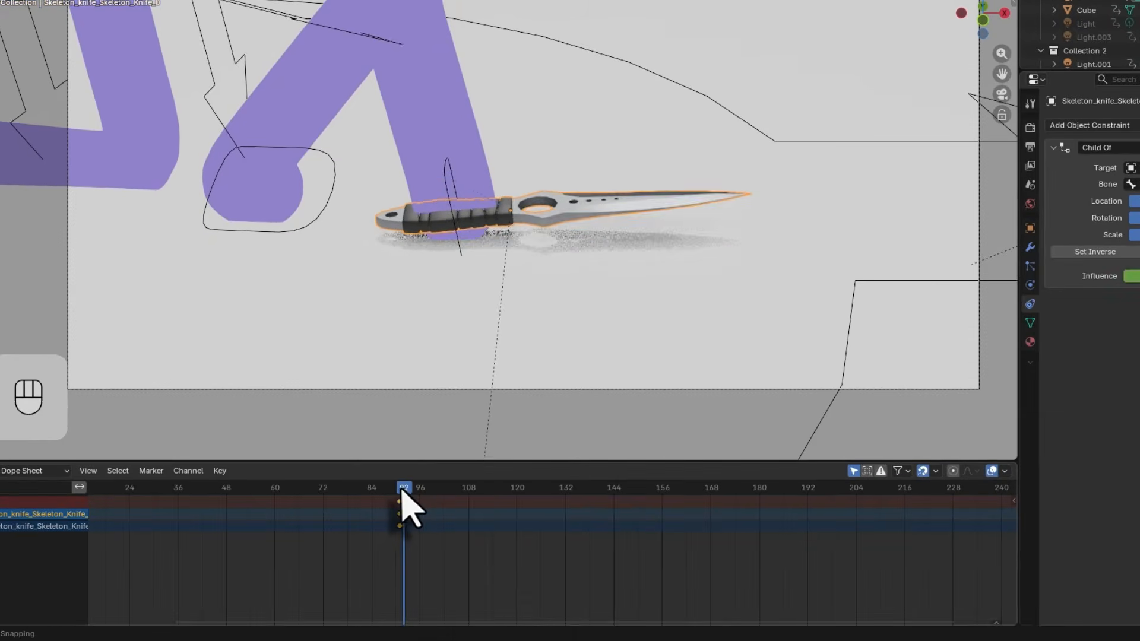
click(390, 507)
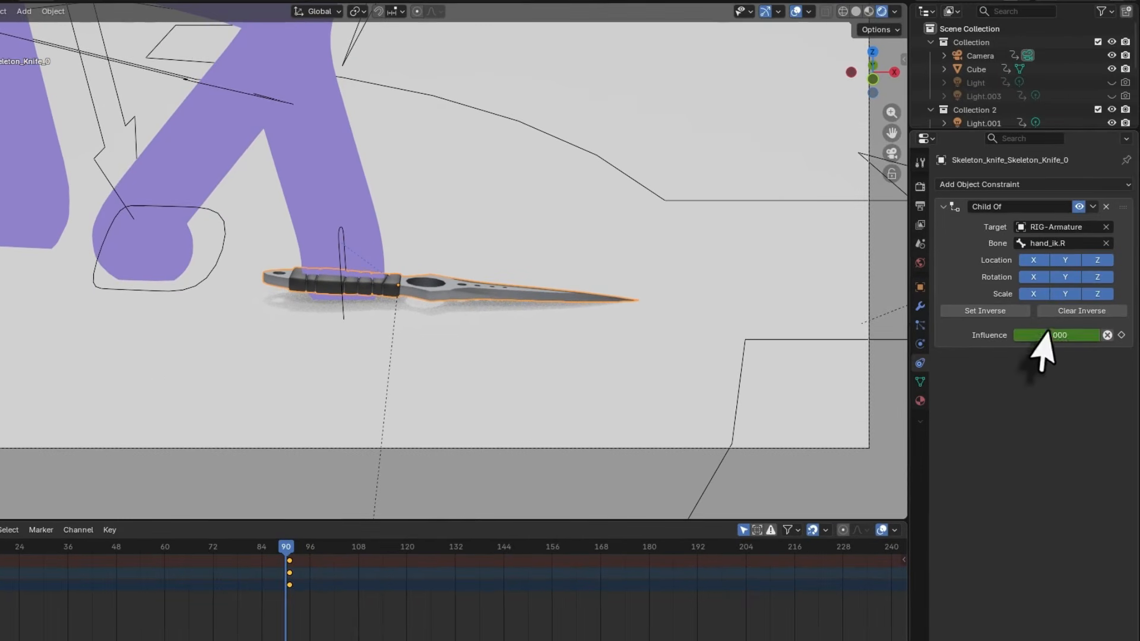
drag(1082, 334, 997, 334)
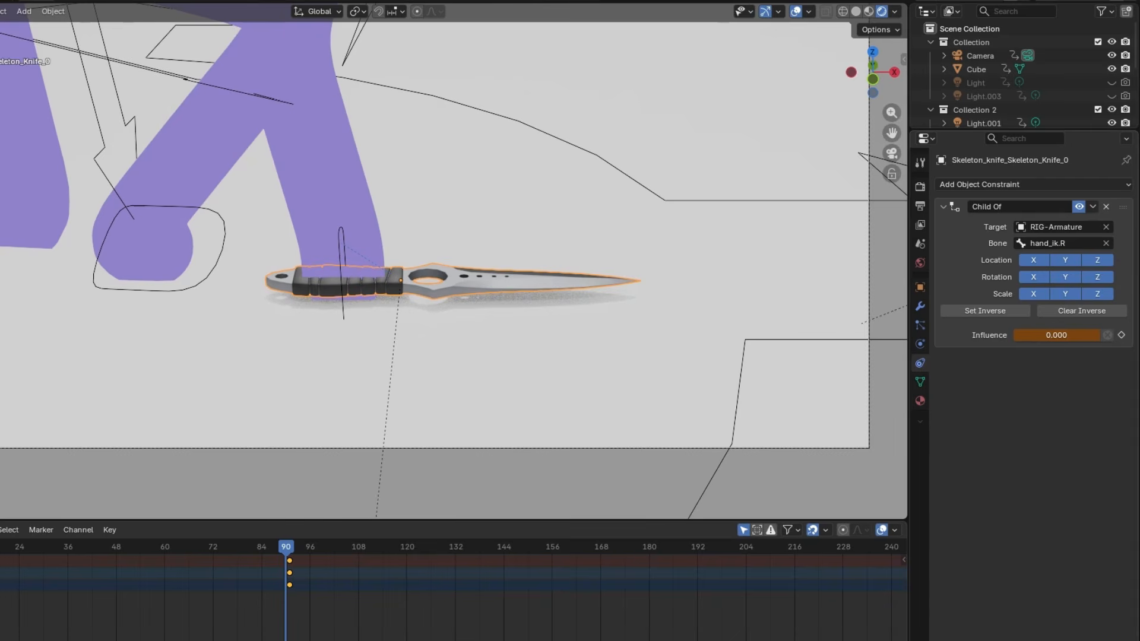
scroll(486, 324, down, 3)
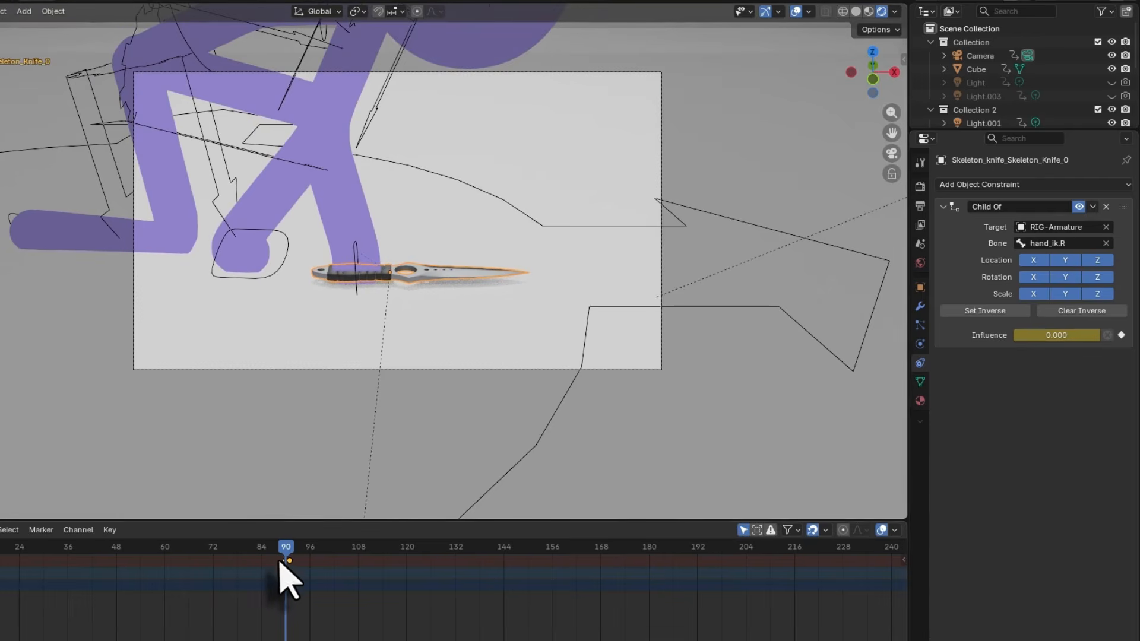
Step: Scrub and play the animation through the knife pickup to examine how the knife follows the hand
drag(280, 561, 175, 555)
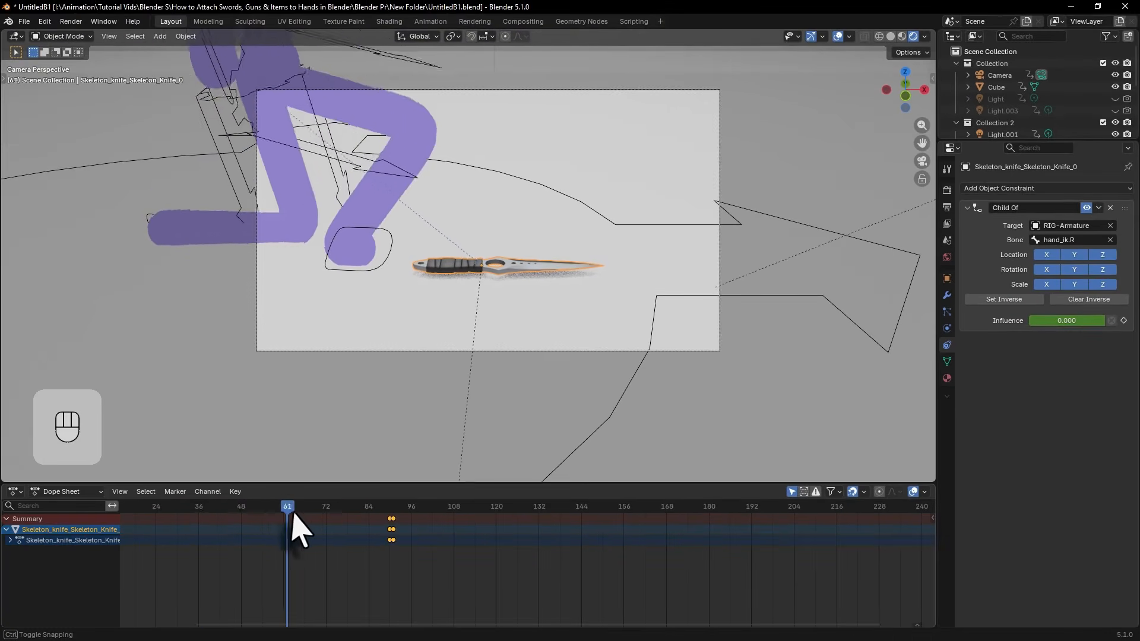
drag(292, 515, 421, 515)
key(space)
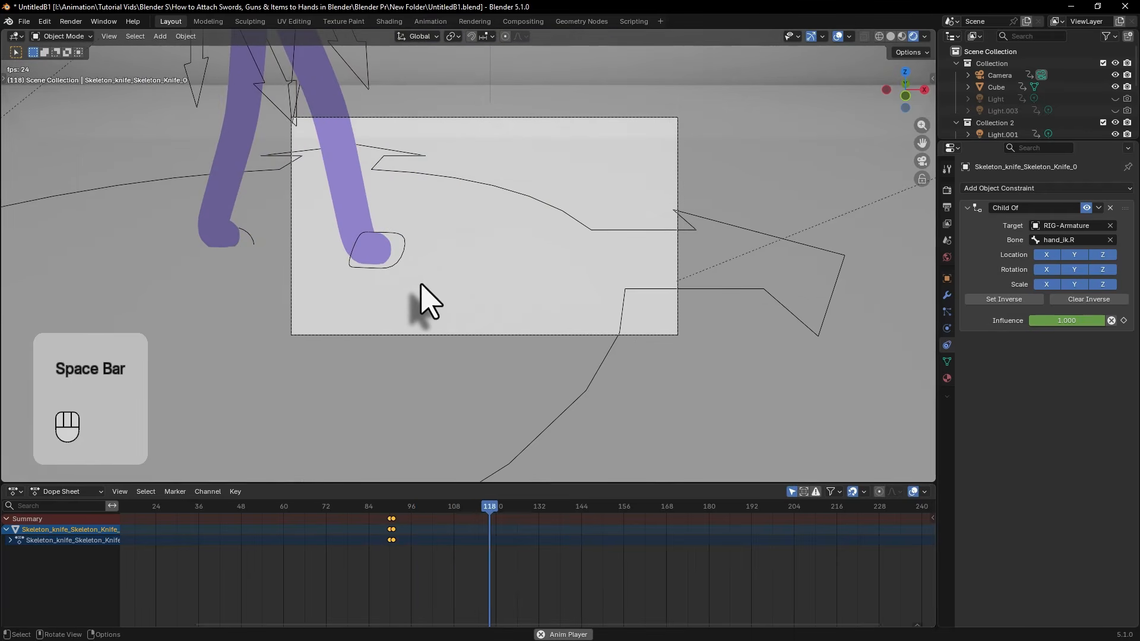
key(space)
scroll(477, 229, up, 6)
shift+middle_drag(506, 237, 463, 340)
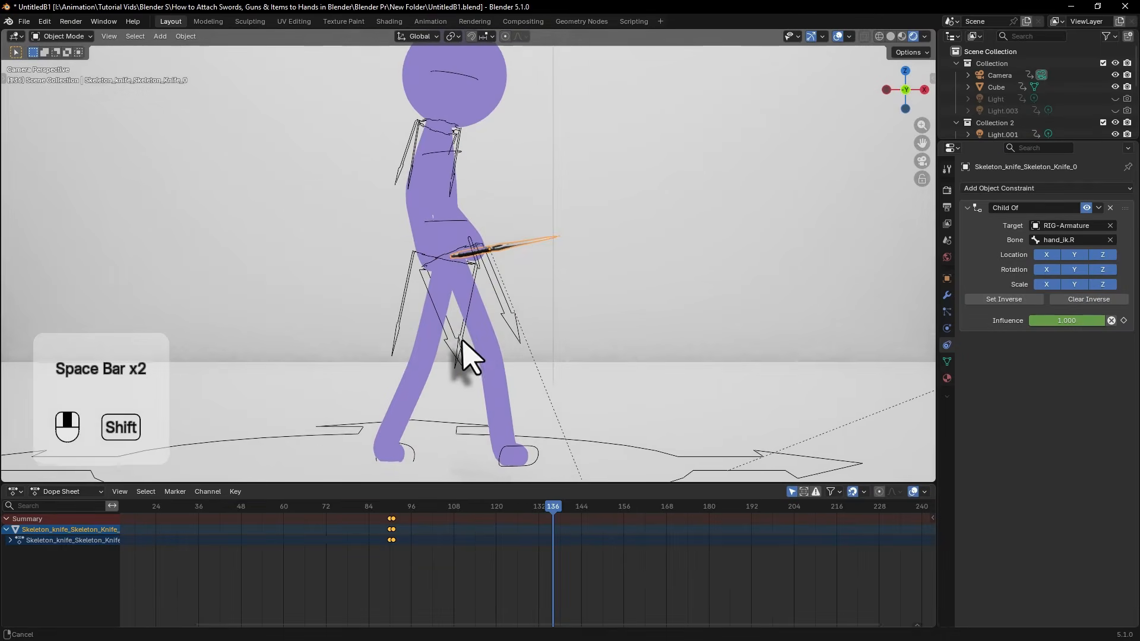
scroll(463, 339, down, 2)
key(space)
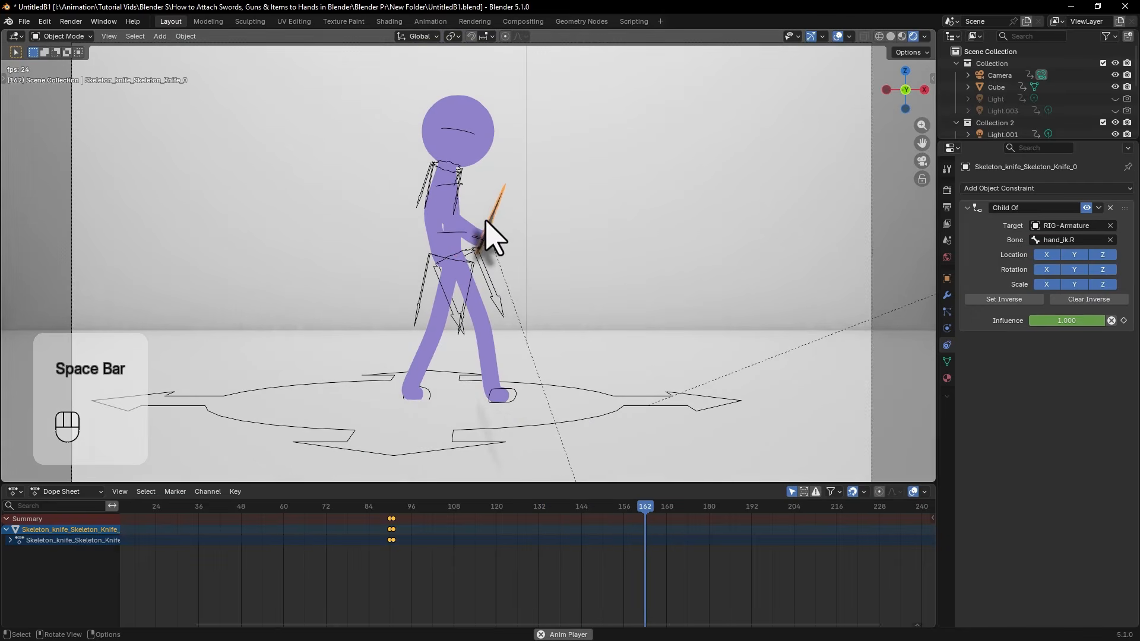
key(space)
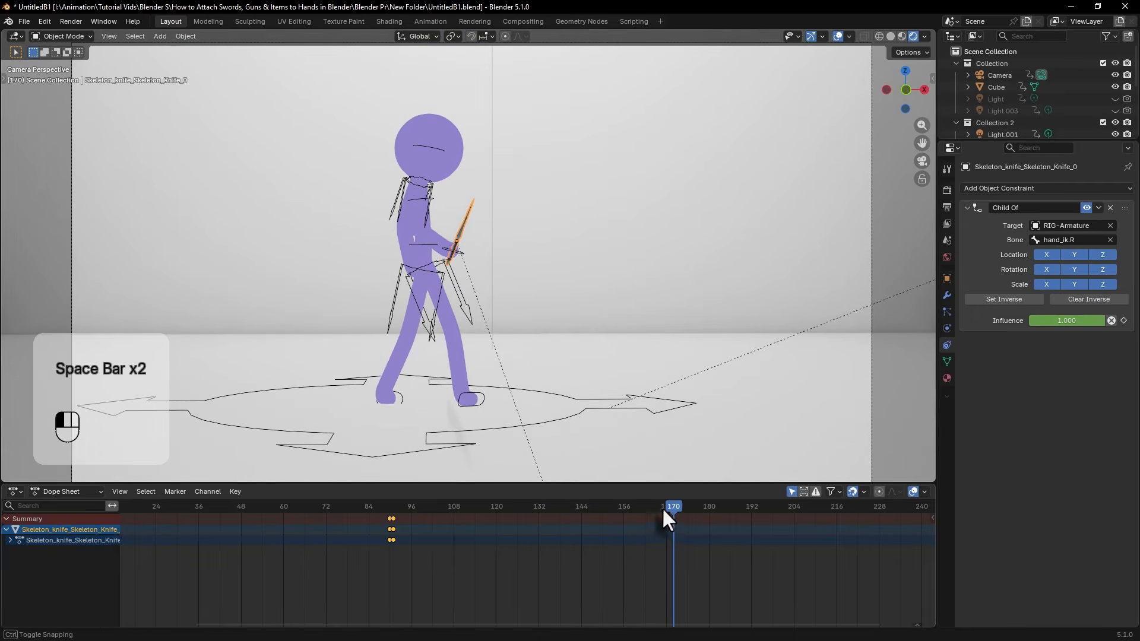
Step: Move to frame 143, where the hand raises the knife upright, and keyframe the Child Of influence at 1.000
drag(664, 511, 555, 518)
scroll(483, 351, up, 2)
key(Right)
key(Right)
key(Right)
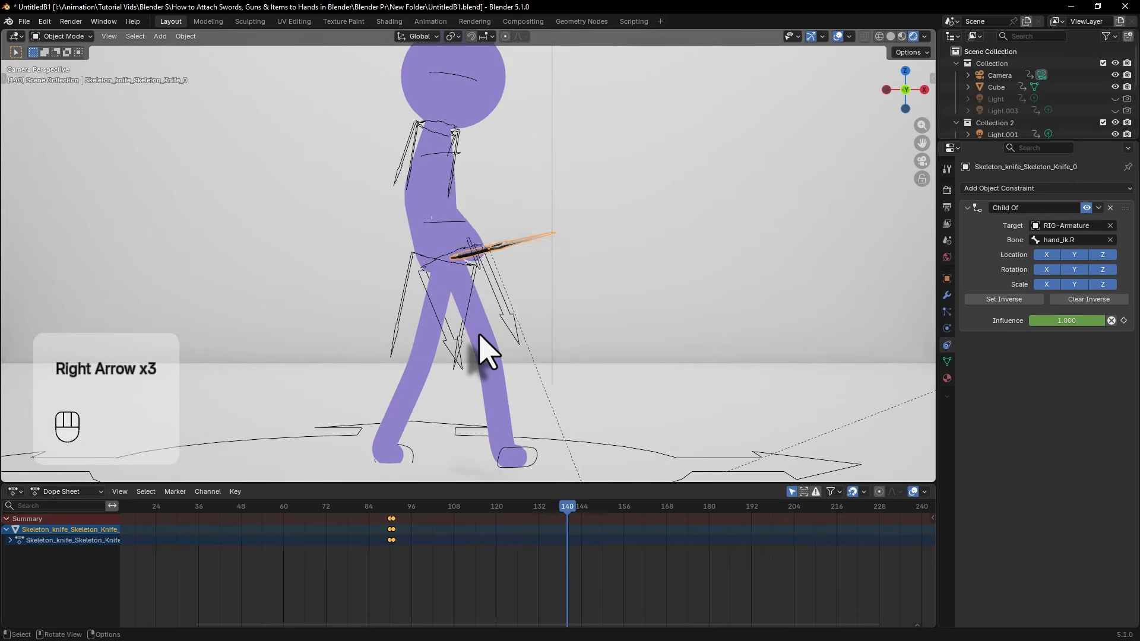
key(Right)
key(Right)
key(Right)
key(Right)
key(Left)
key(Right)
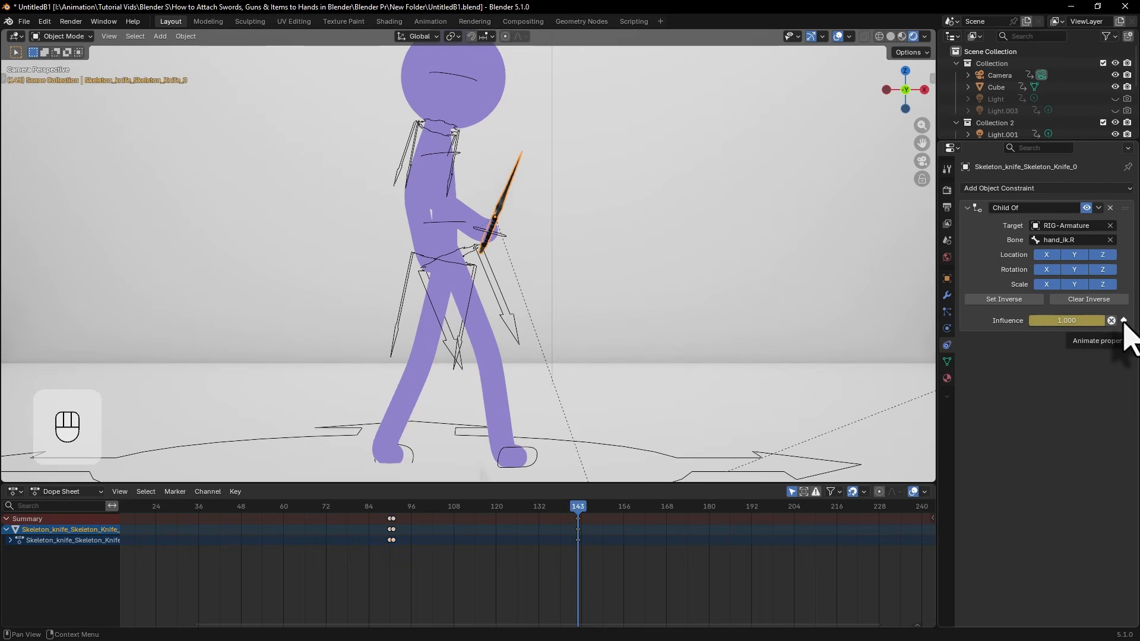
Step: Keyframe the knife's Child Of influence at 1.000 on frame 142 and at 0.000 on frame 143
key(Left)
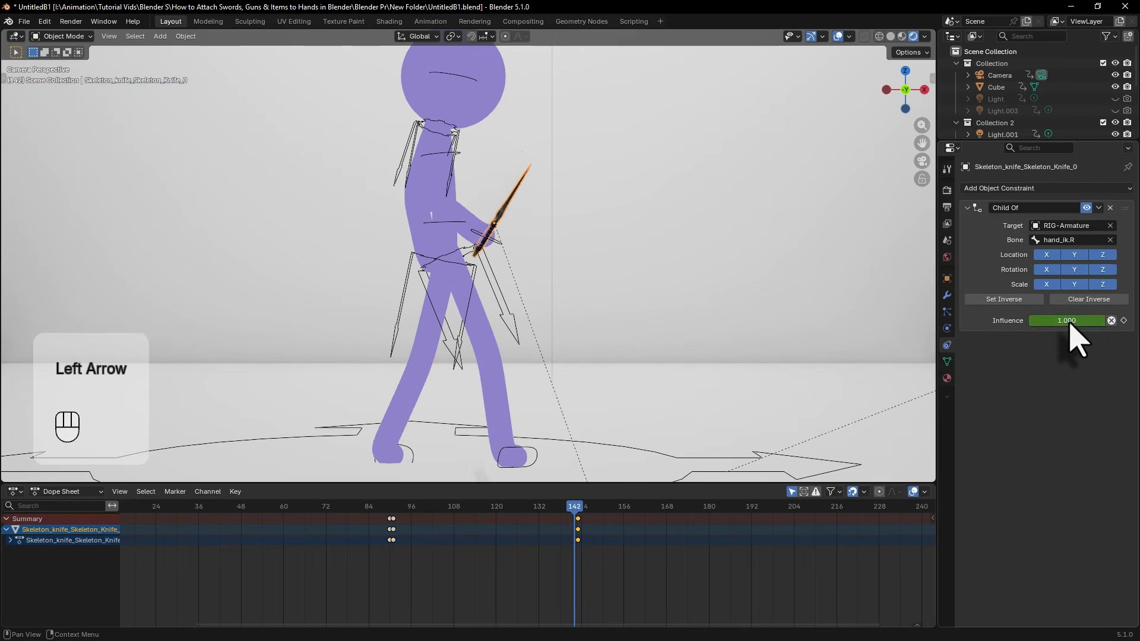
key(Right)
key(Right)
key(Left)
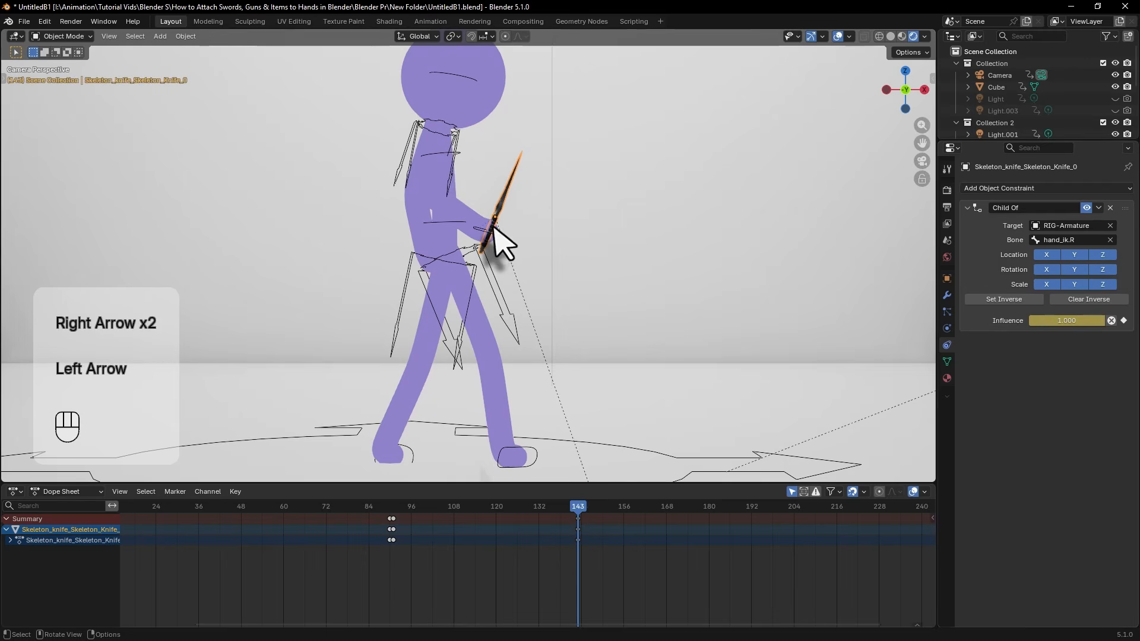
key(Left)
key(Right)
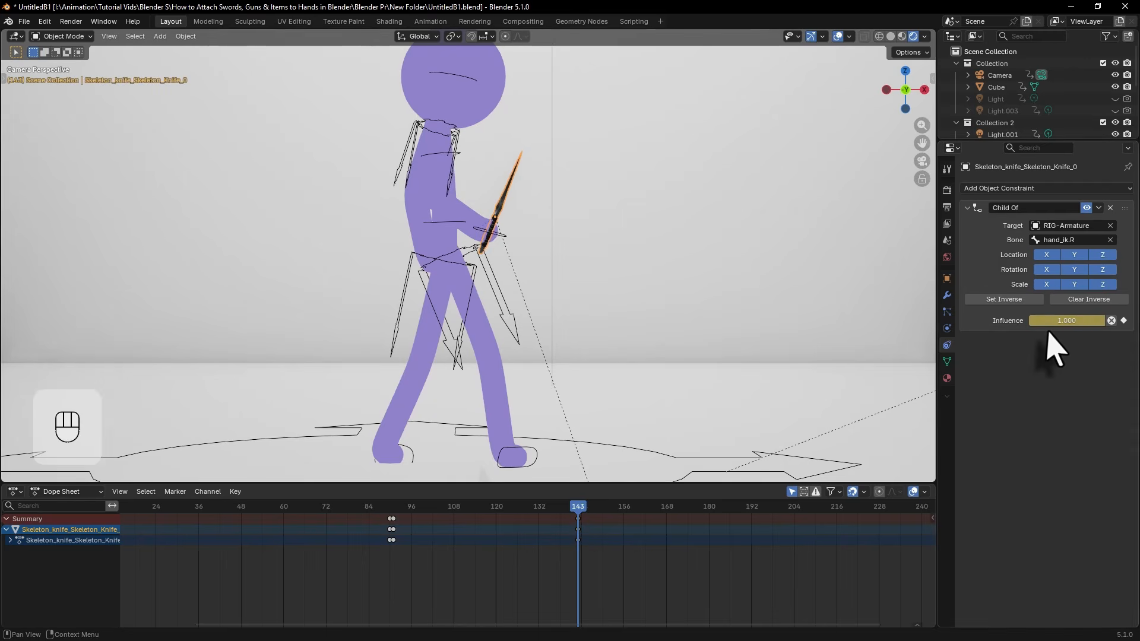
key(Left)
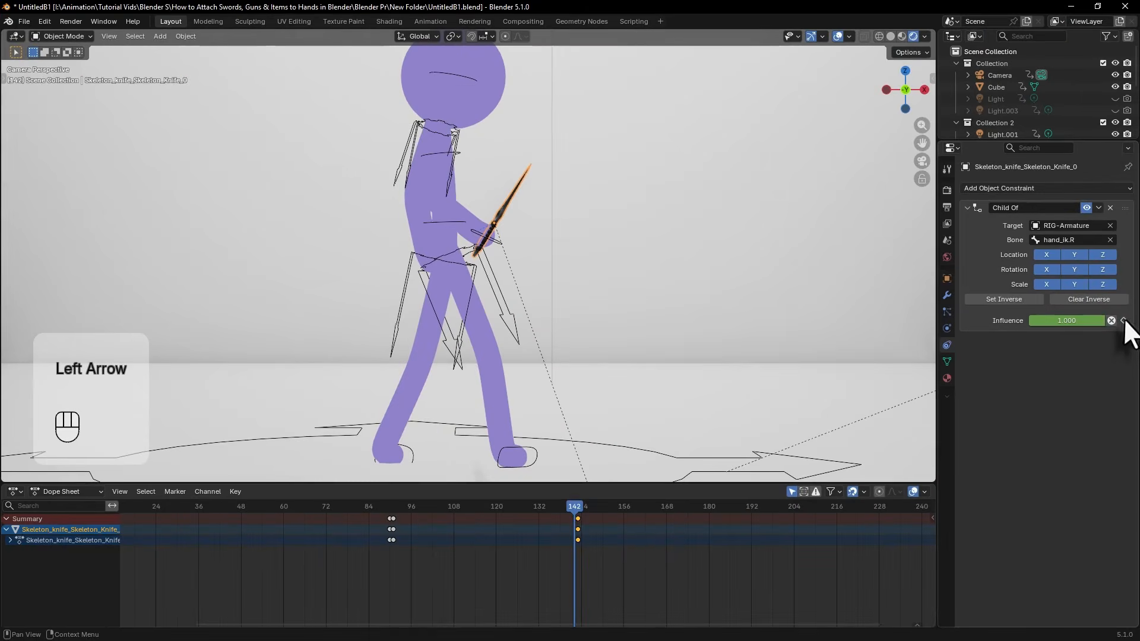
click(1124, 320)
double_click(1079, 321)
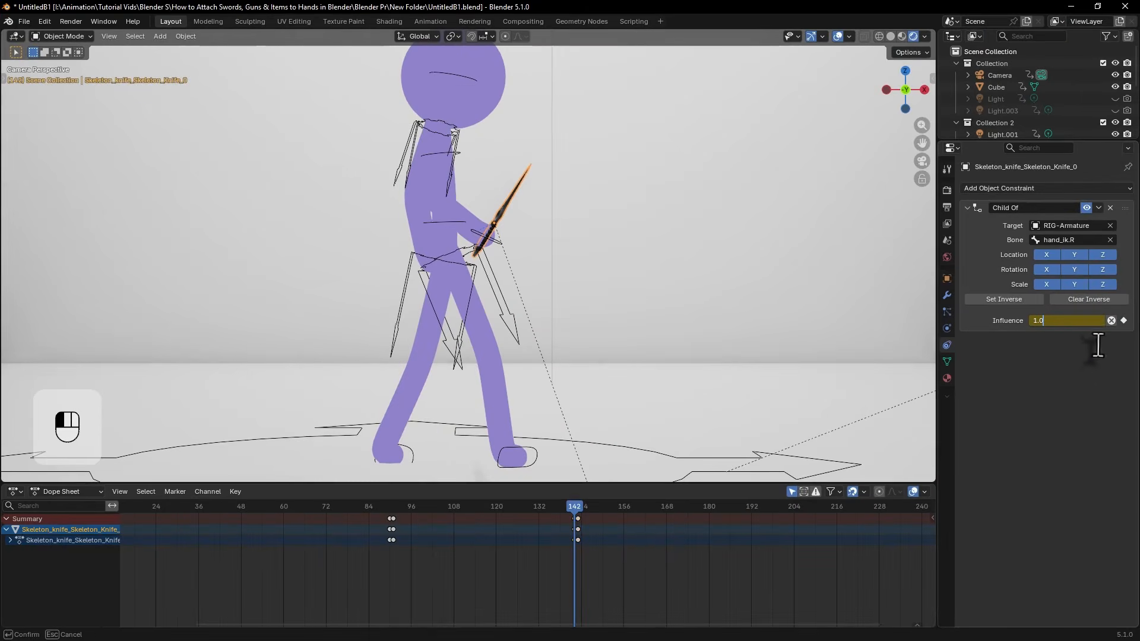
key(Right)
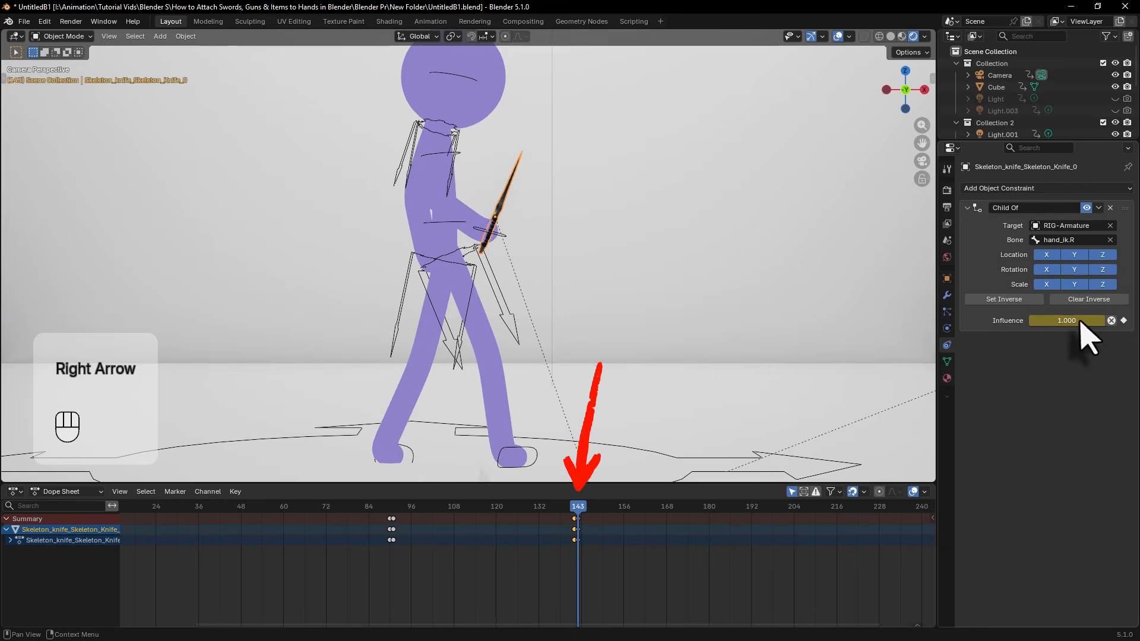
drag(1081, 324, 1009, 323)
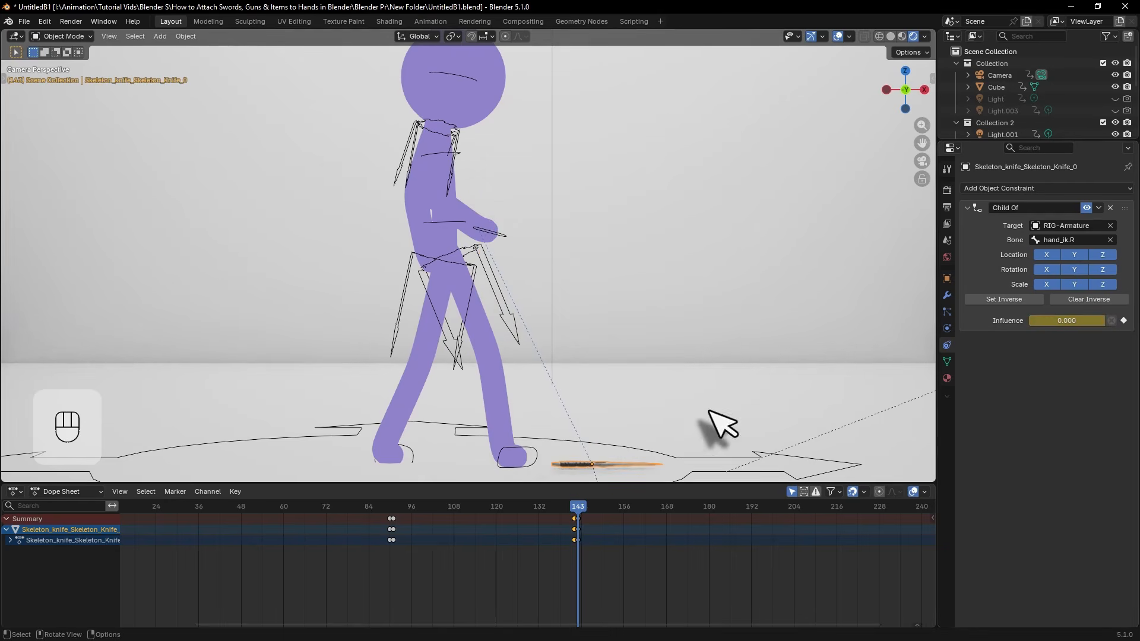
Step: Try to move and rotate the knife up to the figure's hand on frame 143 and keyframe it there
scroll(634, 403, down, 1)
shift+middle_drag(628, 399, 624, 387)
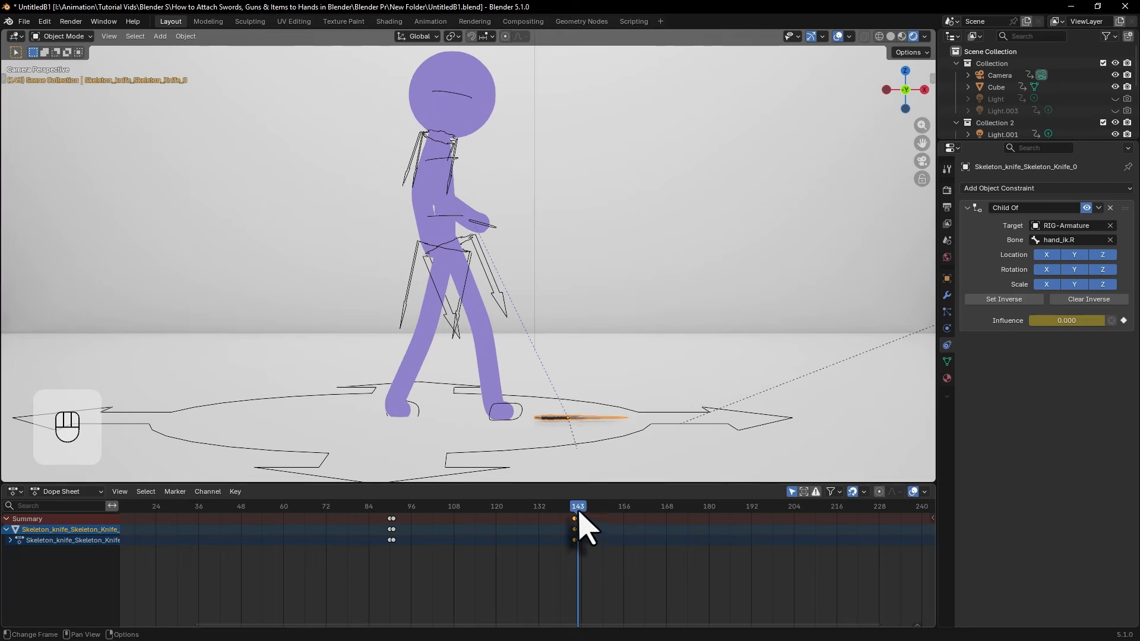
mouse_move(577, 509)
mouse_down()
mouse_move(491, 505)
mouse_move(577, 509)
mouse_up()
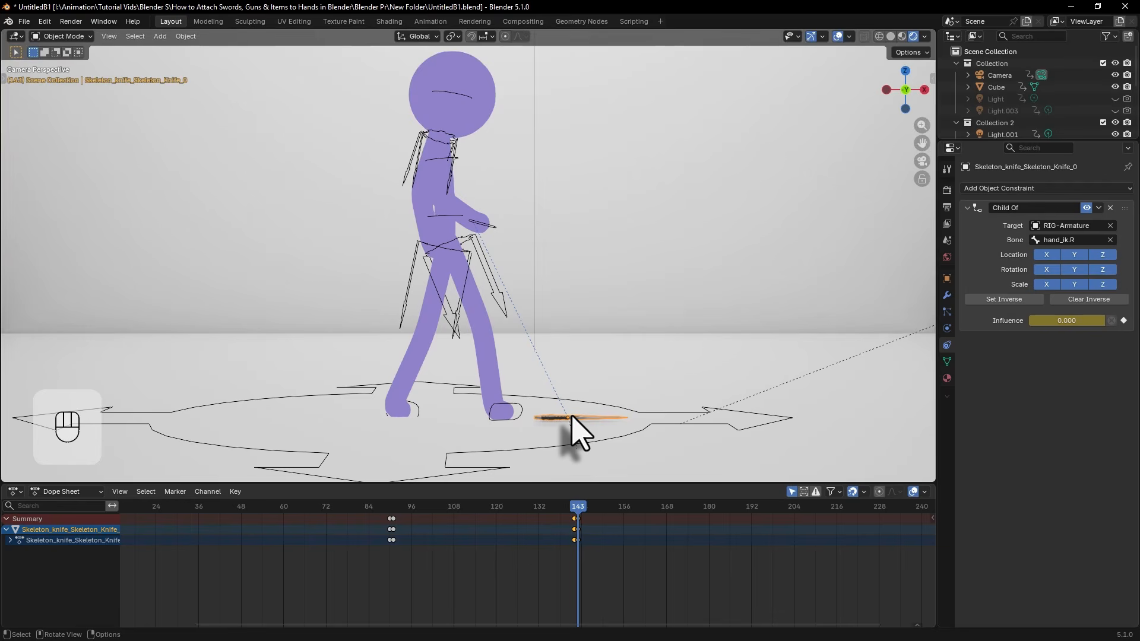
scroll(594, 439, up, 2)
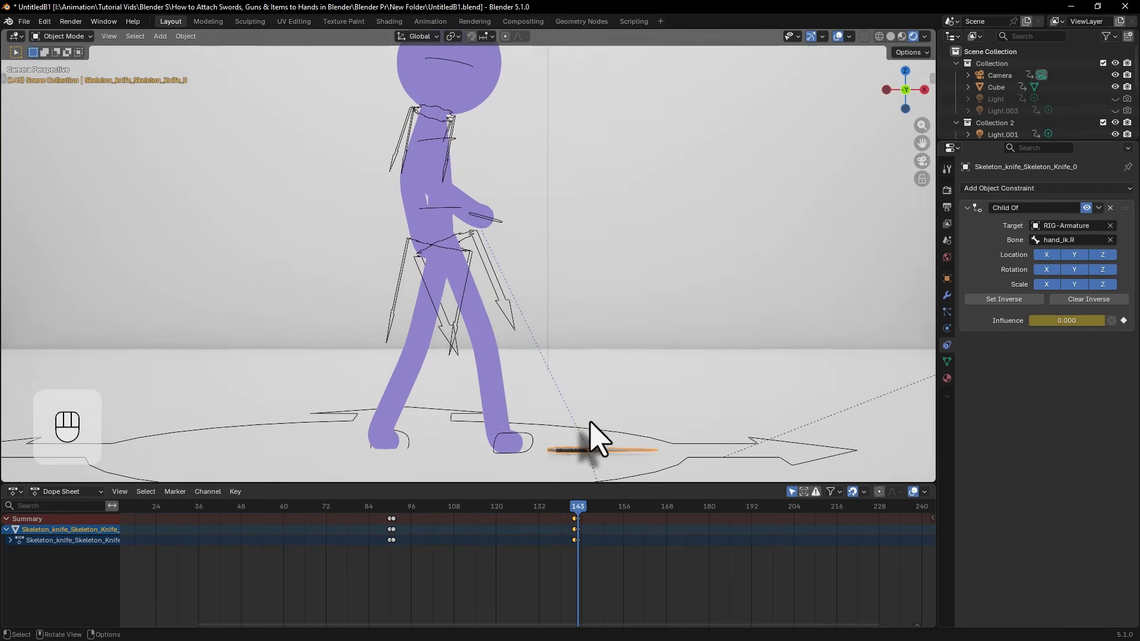
shift+scroll(594, 438, up, 2)
key(g)
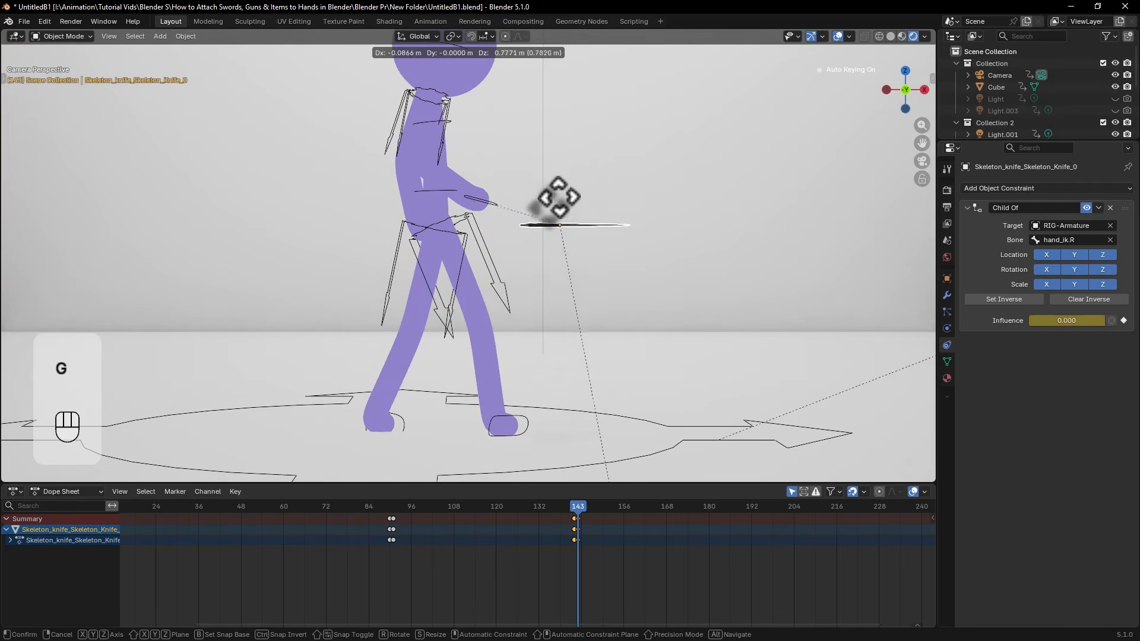
click(534, 167)
key(r)
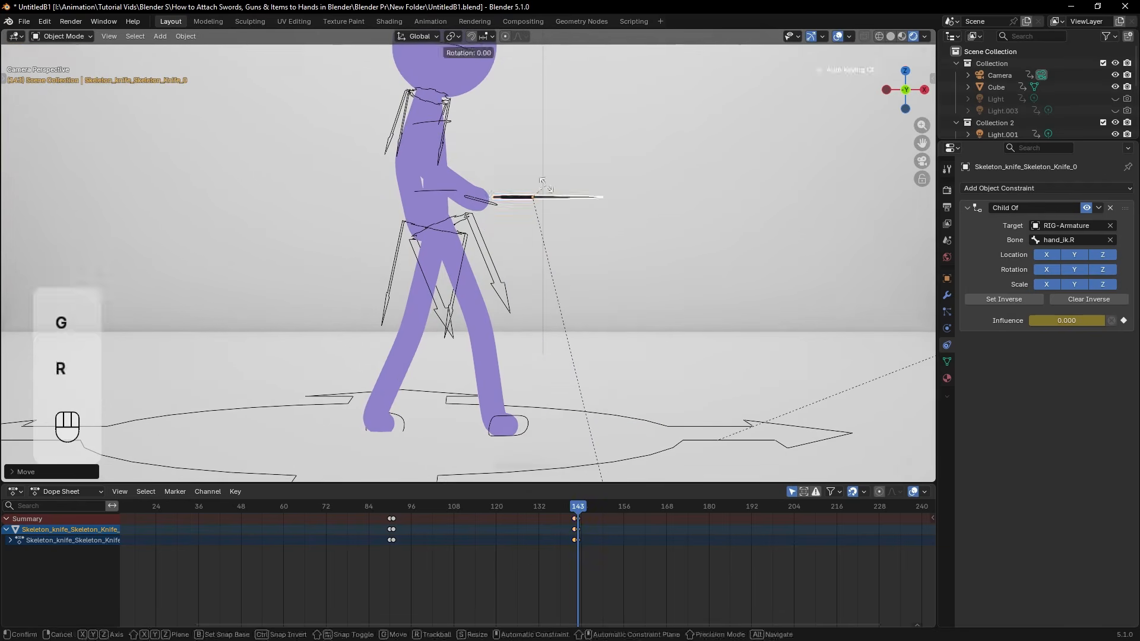
click(539, 152)
key(g)
click(523, 120)
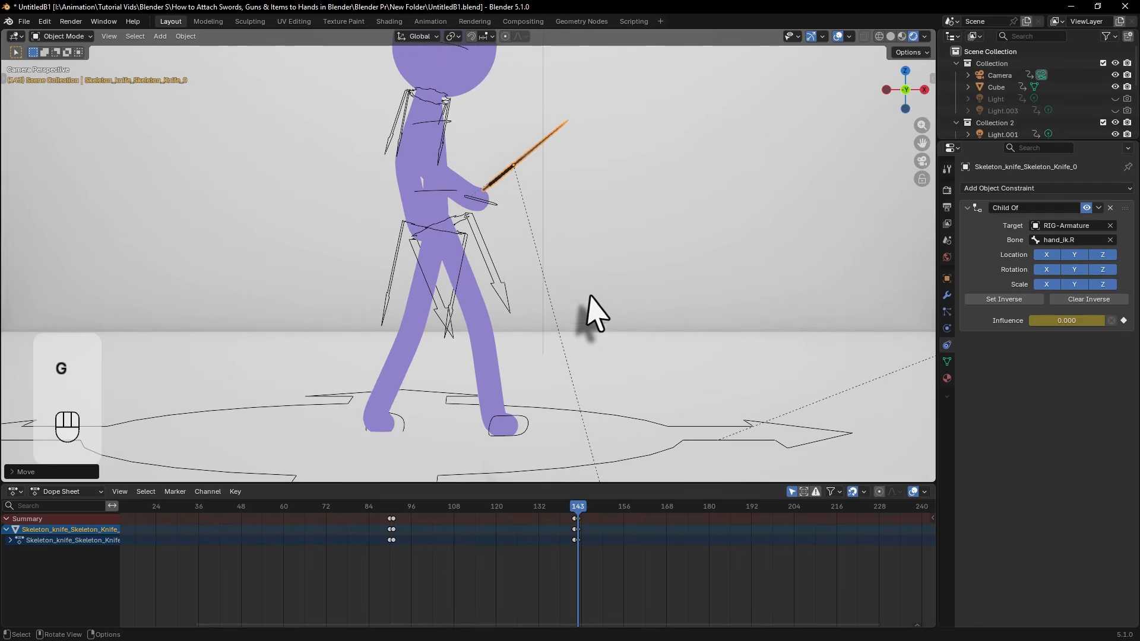
key(i)
Step: Check the knife's position on the frames back to 132, and undo its repositioning at frame 143
key(Left)
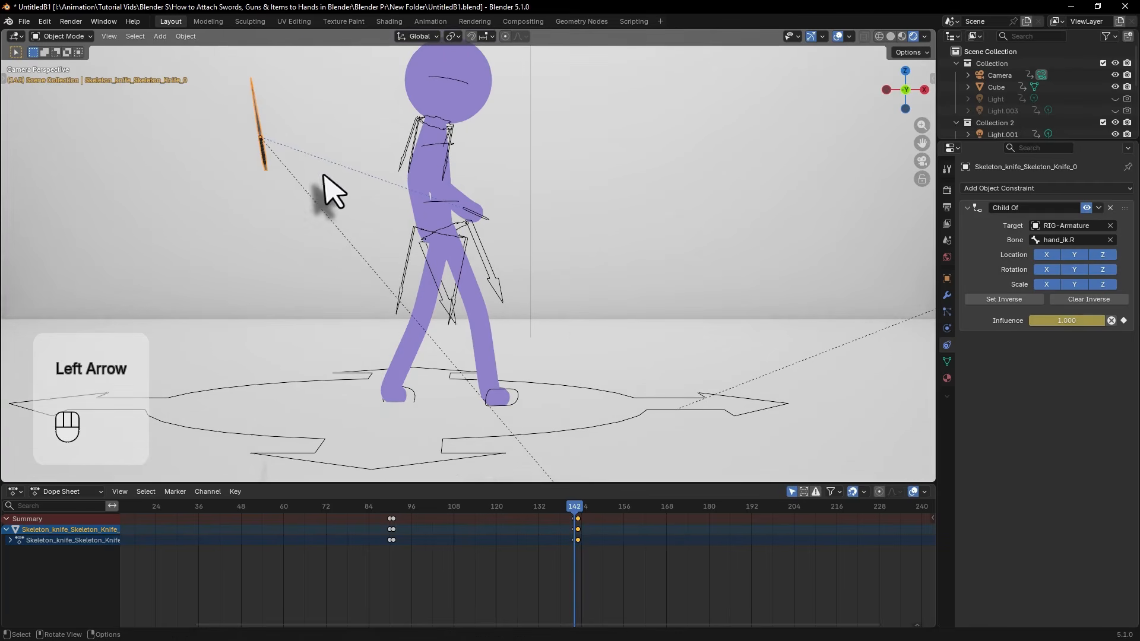
key(Left)
key(Left)
key(Left)
key(Left)
key(Left)
mouse_move(558, 507)
mouse_down()
mouse_move(448, 506)
mouse_move(563, 508)
mouse_move(542, 508)
mouse_up()
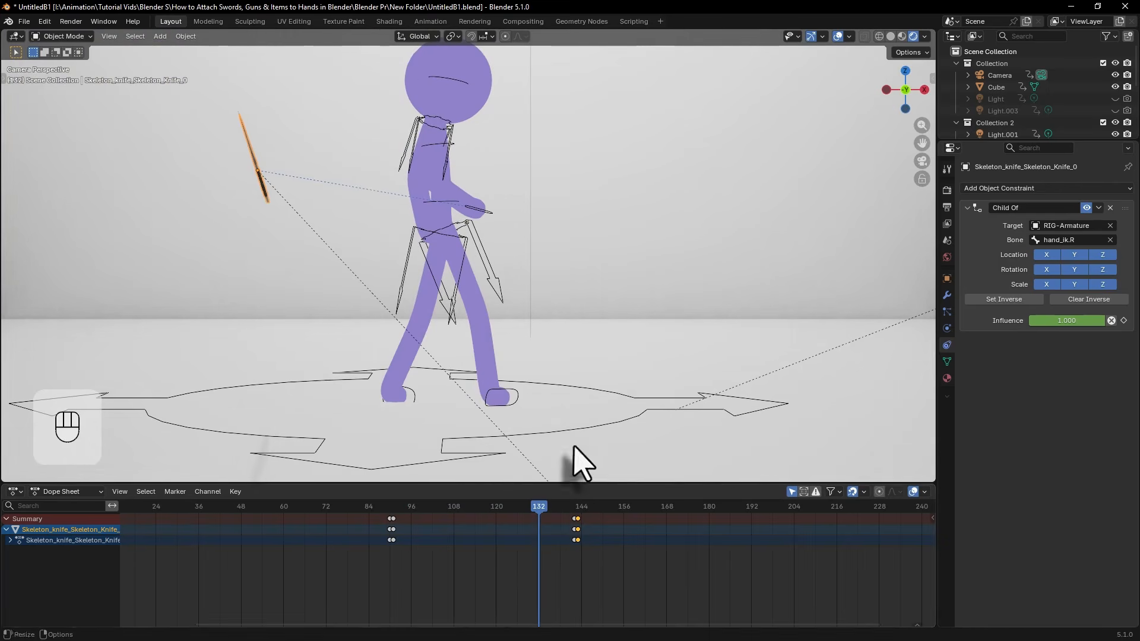
key(ctrl+z)
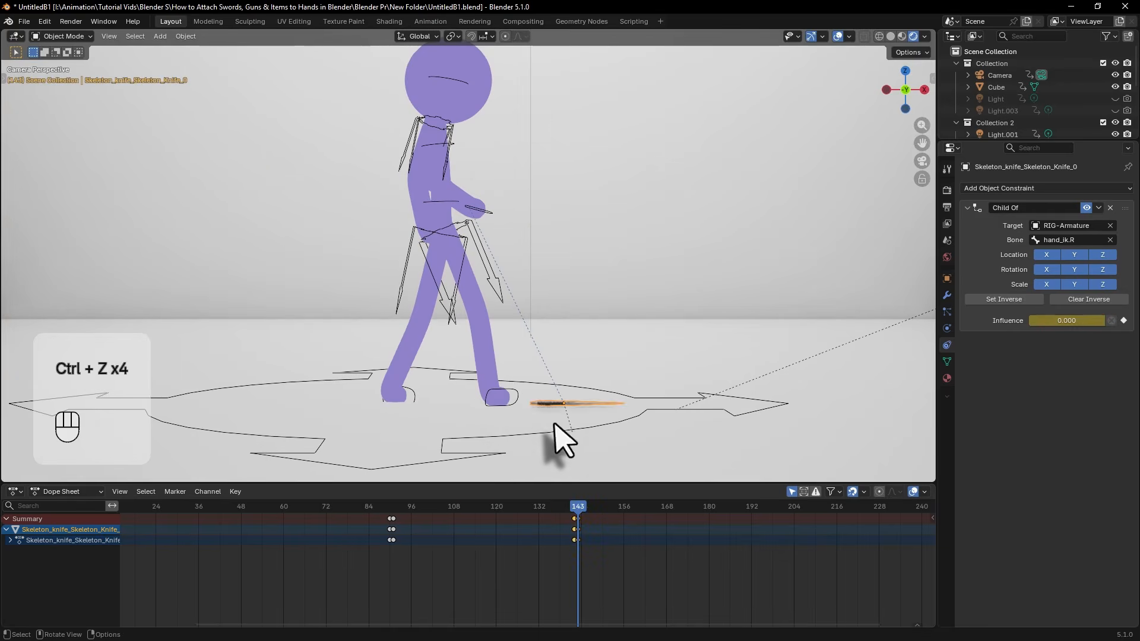
Step: Keyframe the knife's location, rotation and scale on frame 142, showing its transform values in the viewport
scroll(576, 428, up, 2)
shift+middle_drag(576, 427, 557, 451)
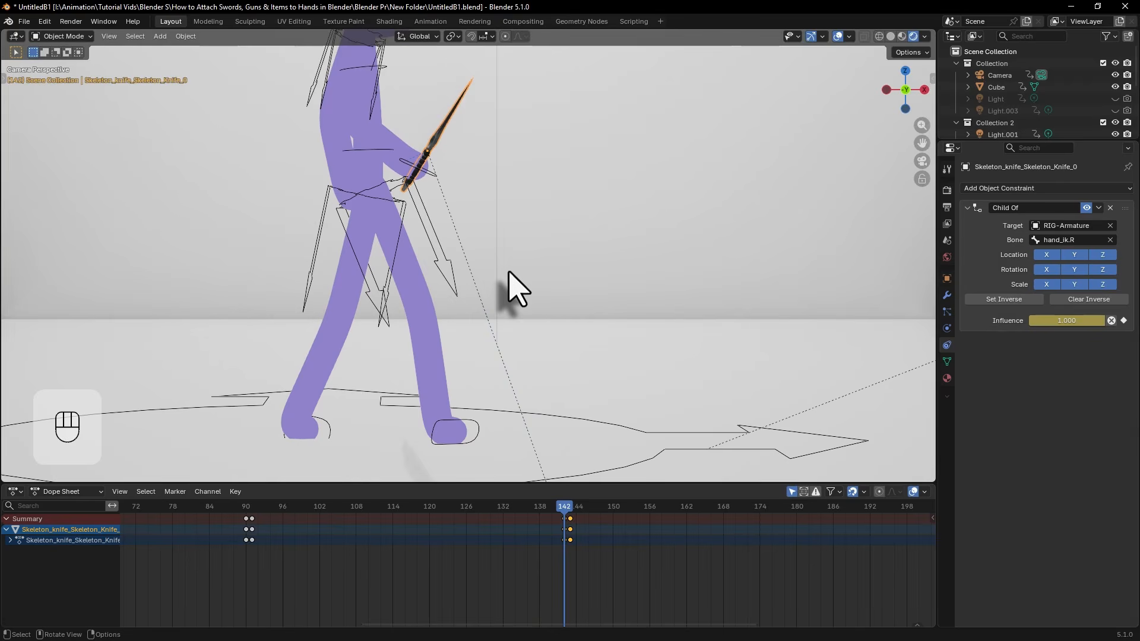
click(934, 76)
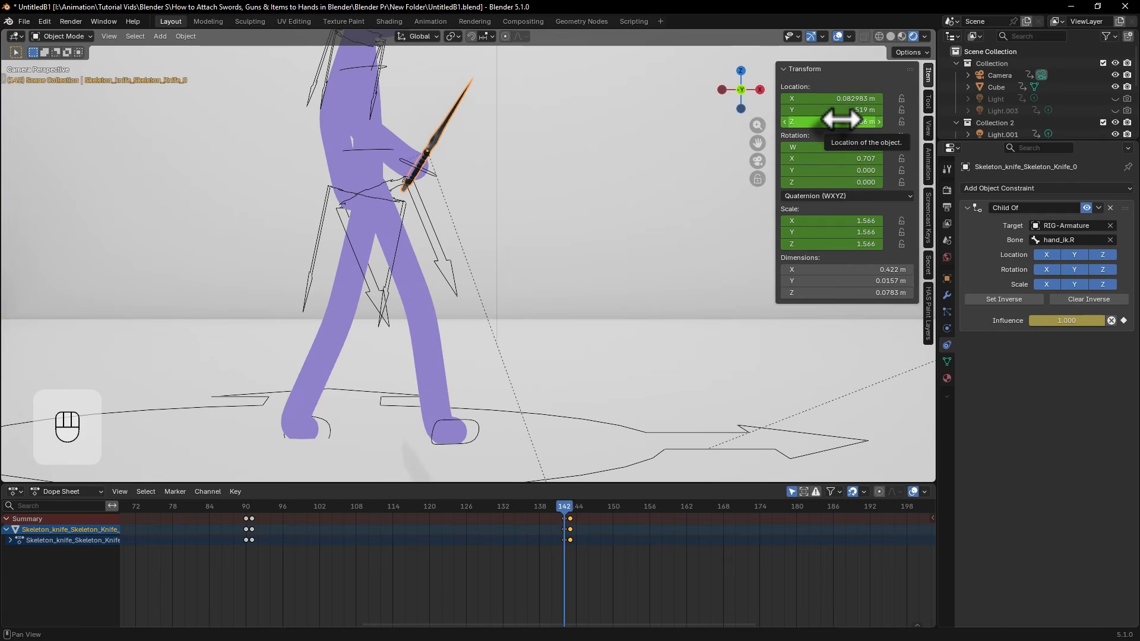
key(i)
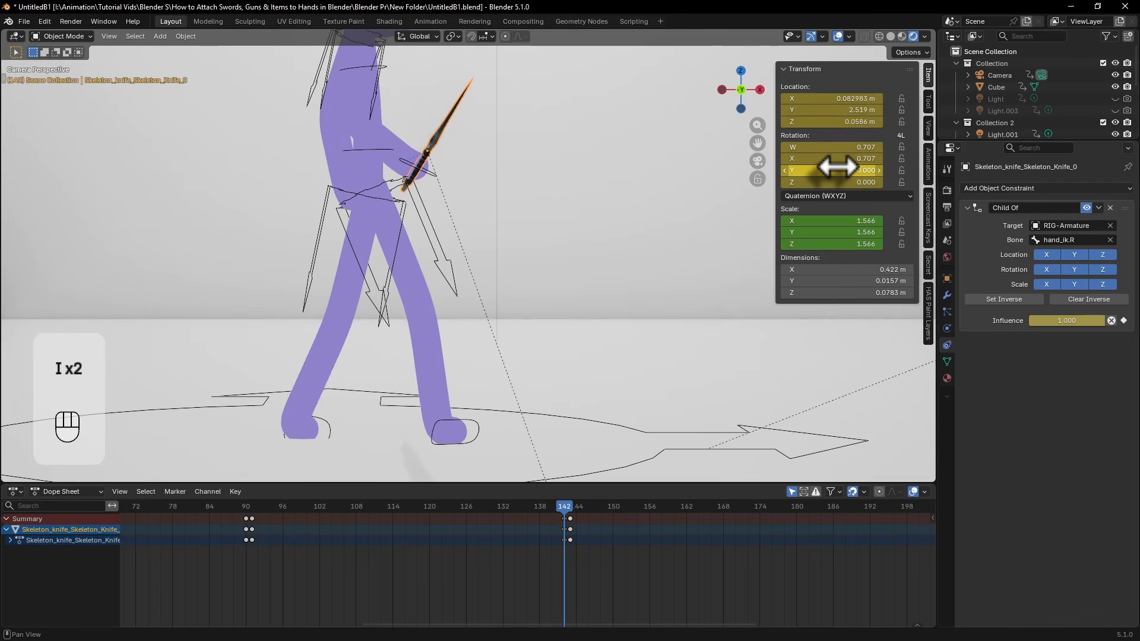
key(i)
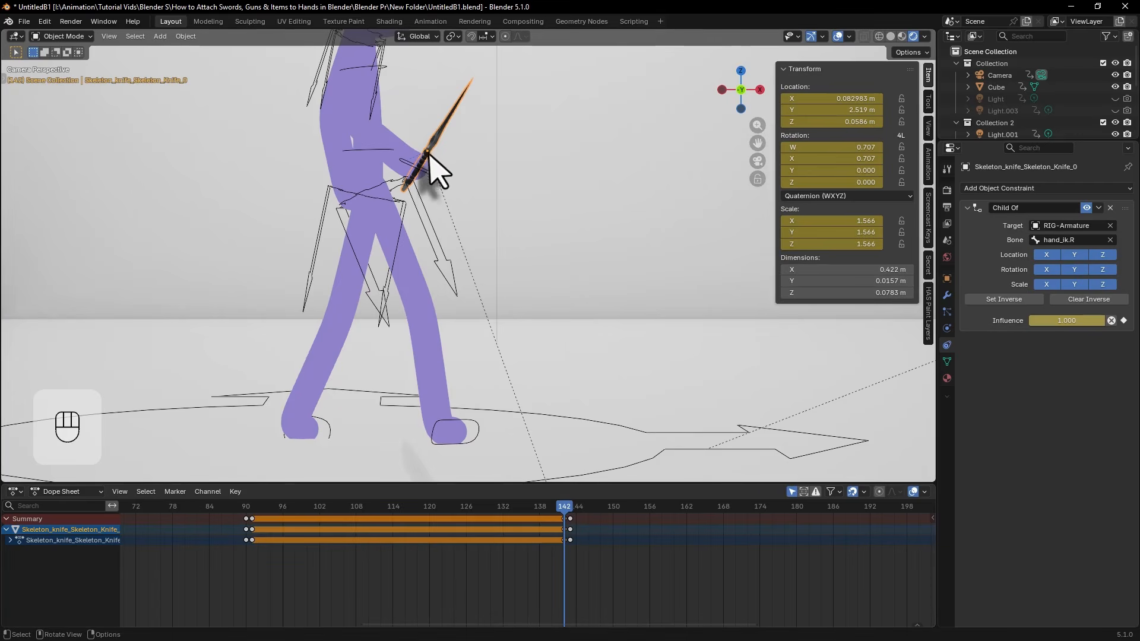
Step: On frame 143, move the knife up to the hand at about X -0.21 m, Z 1.07 m and rotate it to point upward
drag(568, 524, 574, 527)
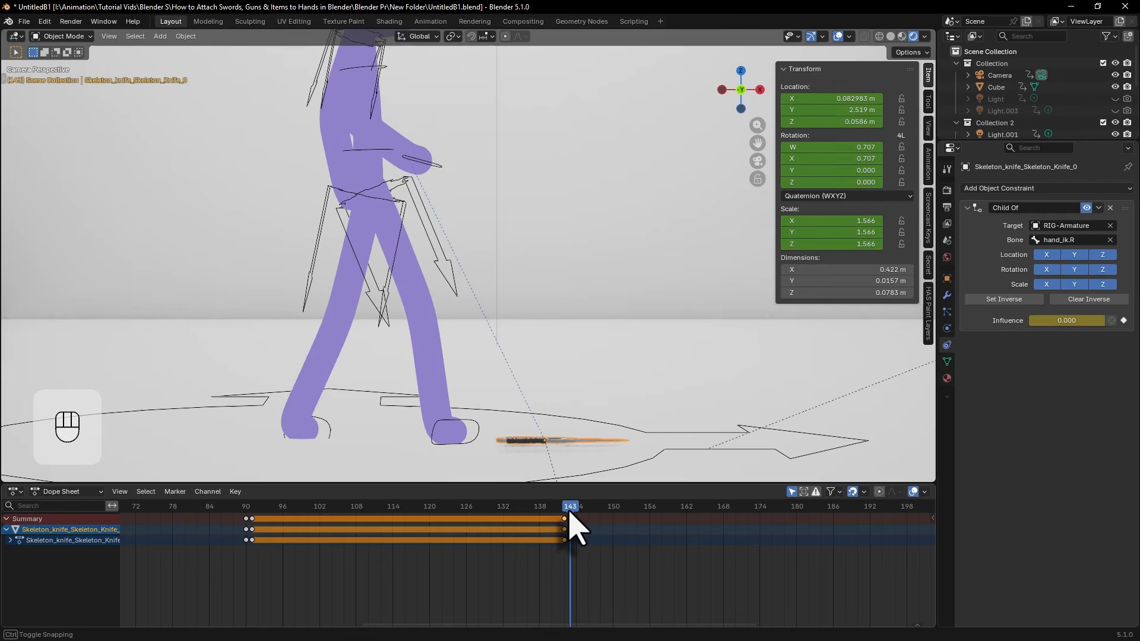
key(g)
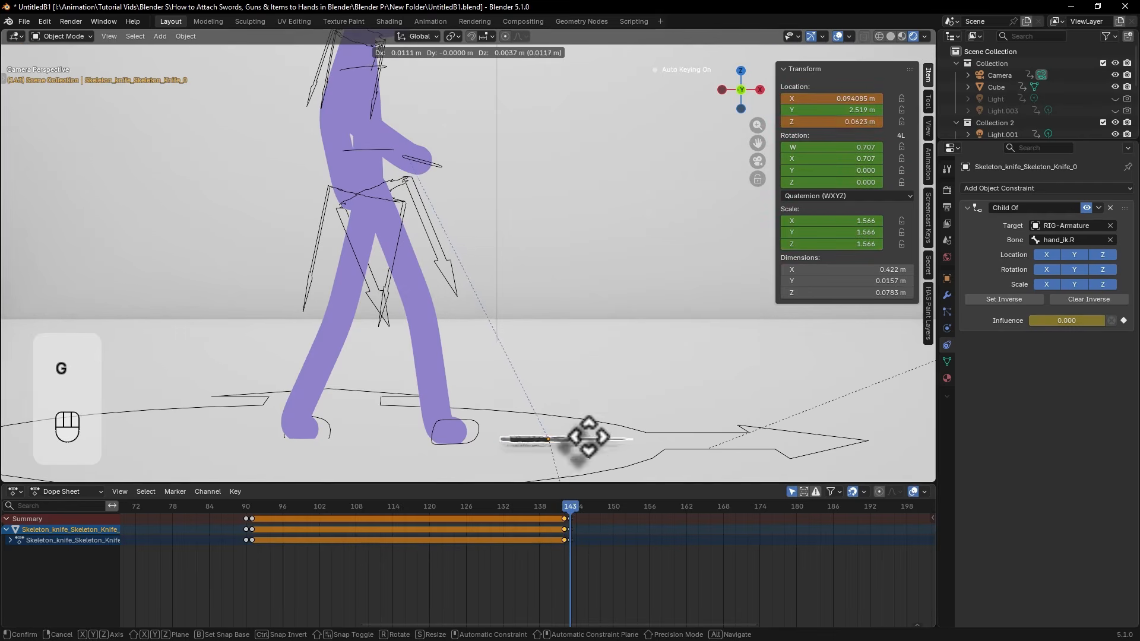
key(r)
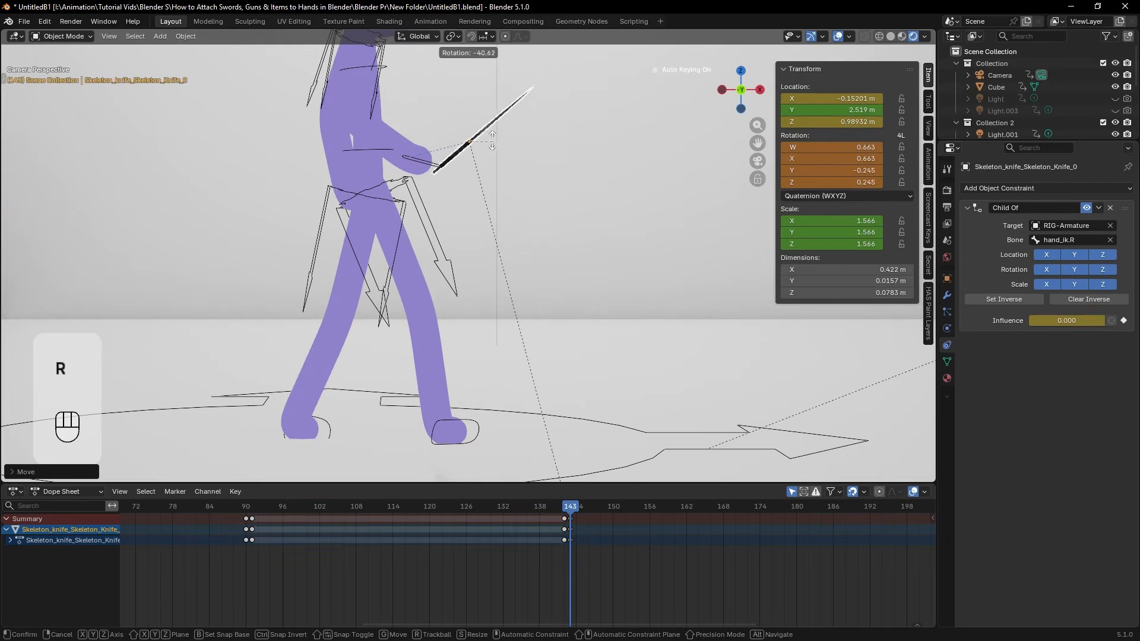
key(g)
click(476, 191)
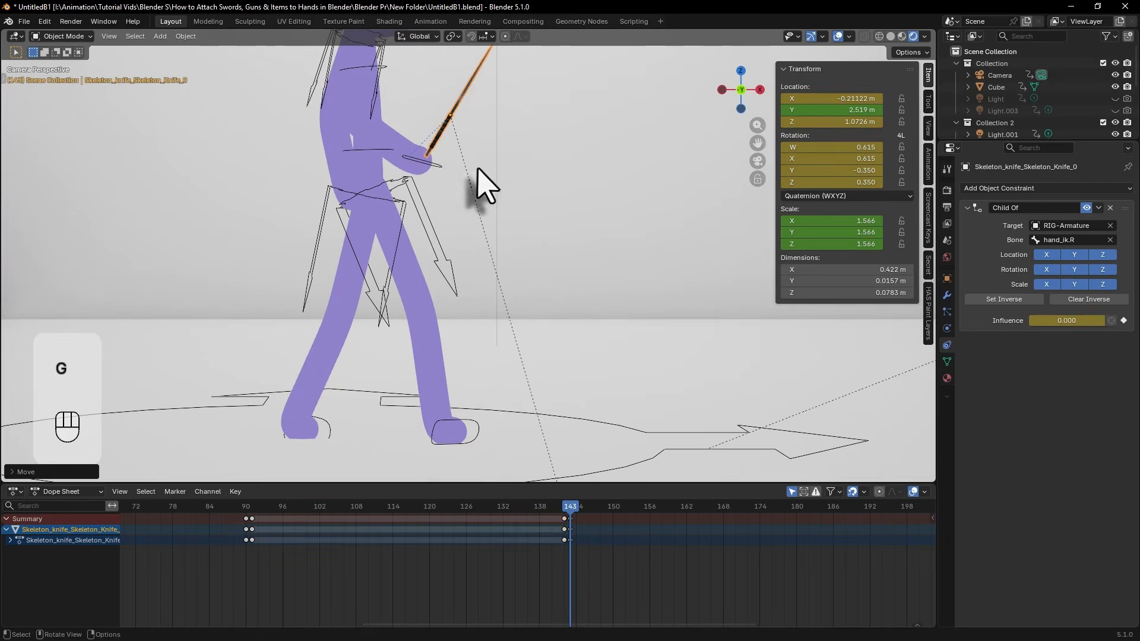
Step: On frame 143, rotate the knife in the view plane and with the trackball to approach its frame 142 angle
shift+middle_drag(476, 191, 492, 297)
key(e)
key(r)
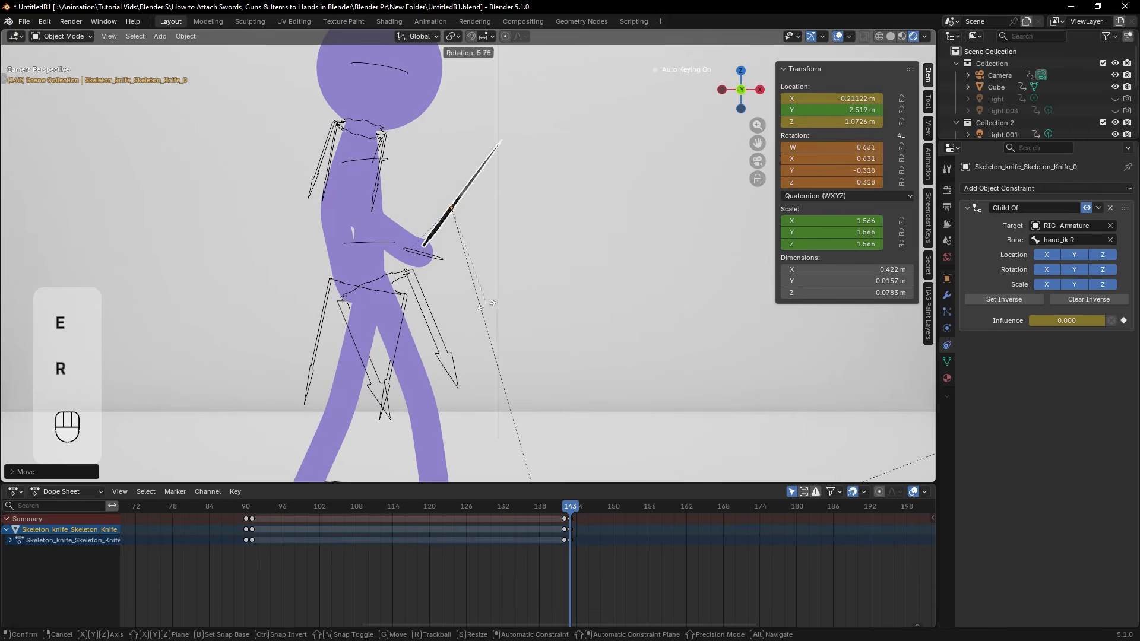
click(566, 510)
drag(571, 509, 570, 509)
scroll(456, 279, up, 3)
key(Left)
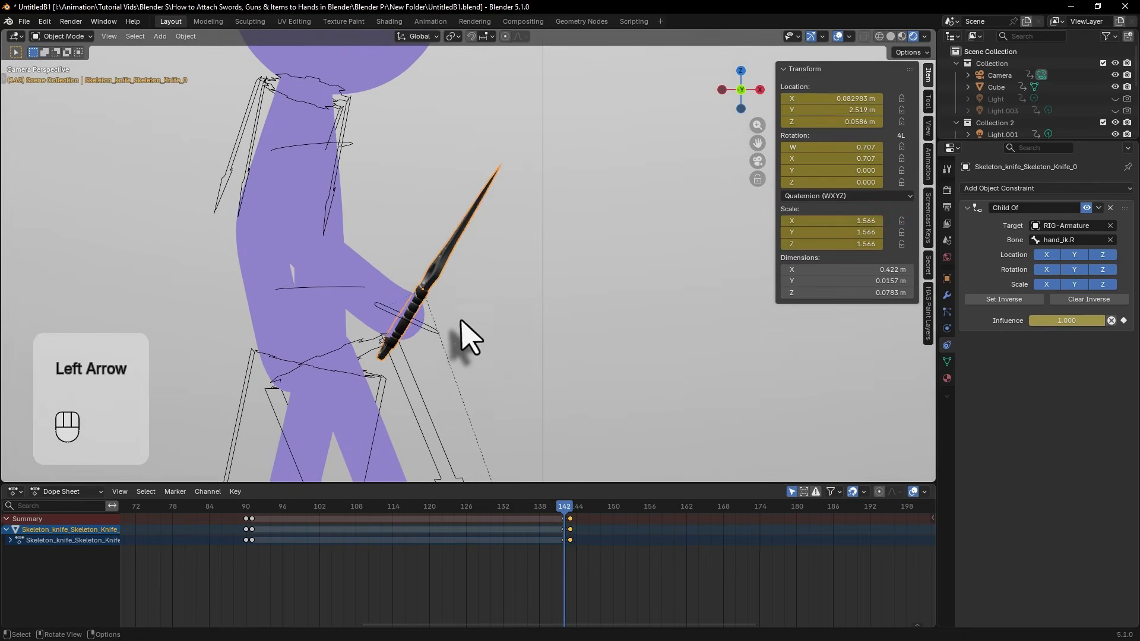
key(Right)
key(r)
key(r)
click(516, 291)
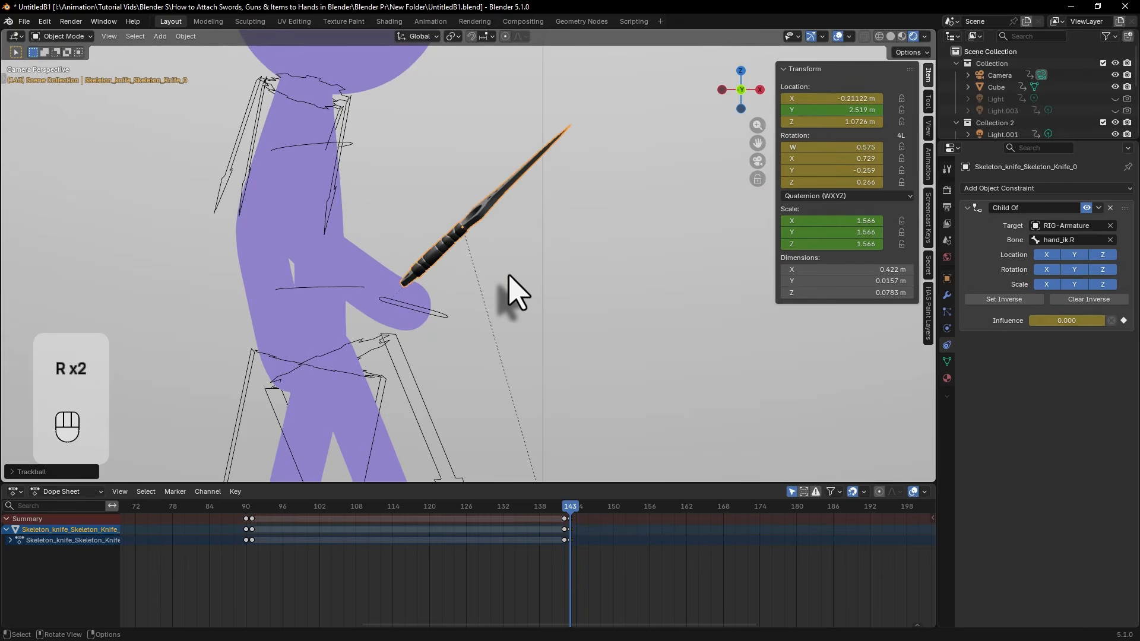
Step: Tilt the knife more upright on frame 143 and move it to about X -0.224 m, Z 1.099 m, comparing against frame 142
key(Left)
key(Right)
key(Left)
key(Right)
key(r)
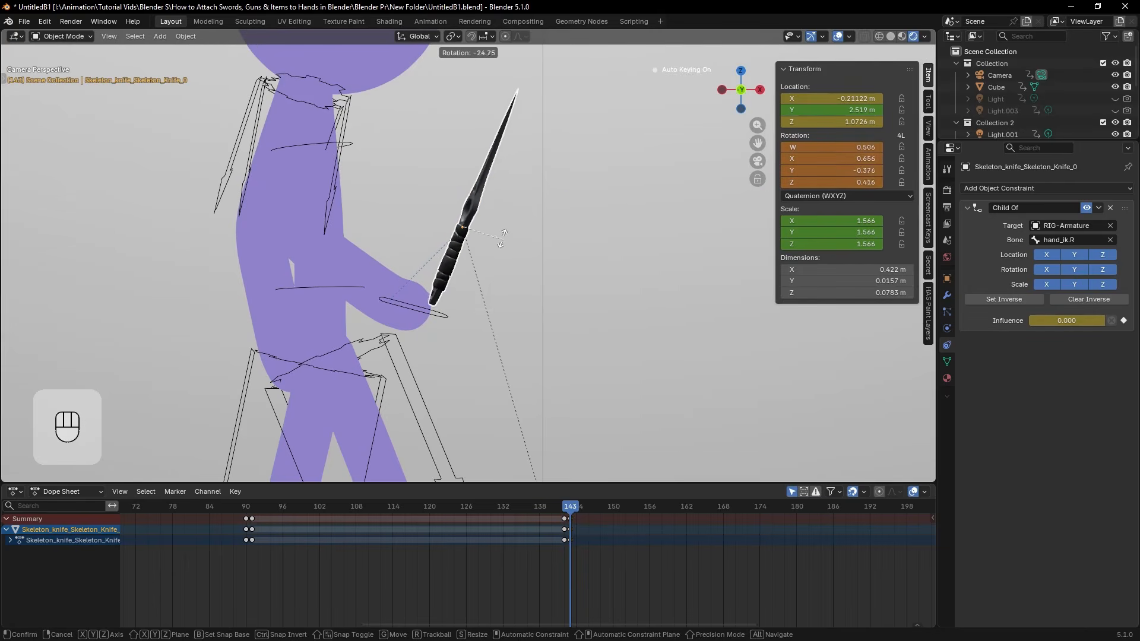
click(500, 255)
key(Left)
key(Right)
key(g)
click(493, 223)
Step: Viewed from above, move the knife along Y to about 2.571 m on frame 143 to match its depth on frame 142
middle_drag(545, 326, 522, 374)
shift+middle_drag(522, 374, 509, 422)
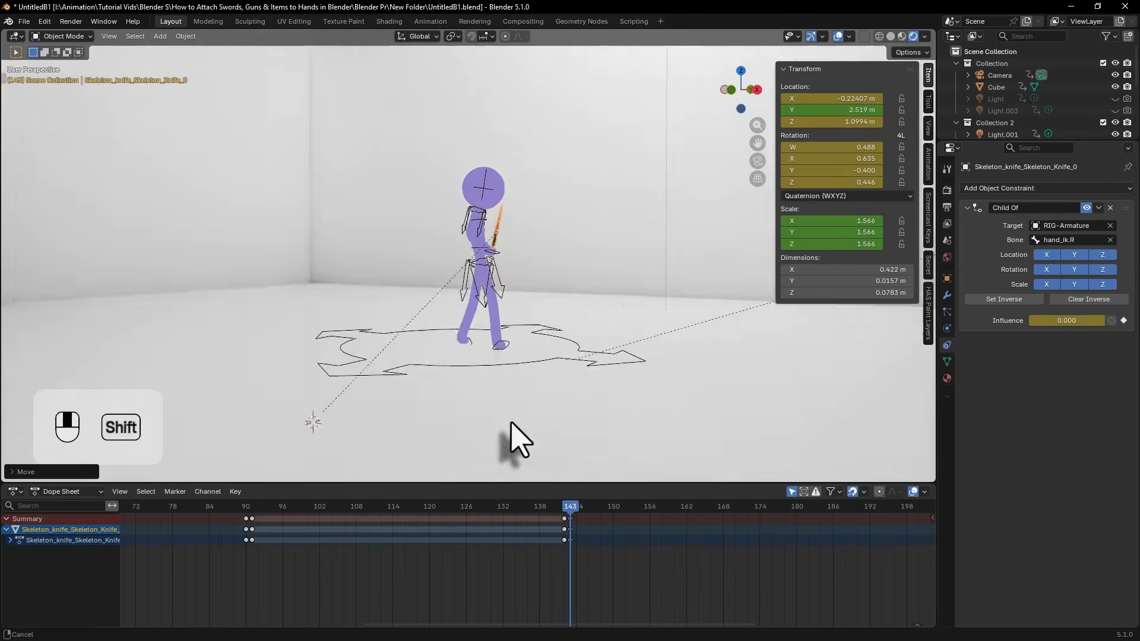
scroll(487, 249, up, 4)
shift+middle_drag(487, 226, 473, 275)
middle_drag(653, 356, 564, 412)
key(Left)
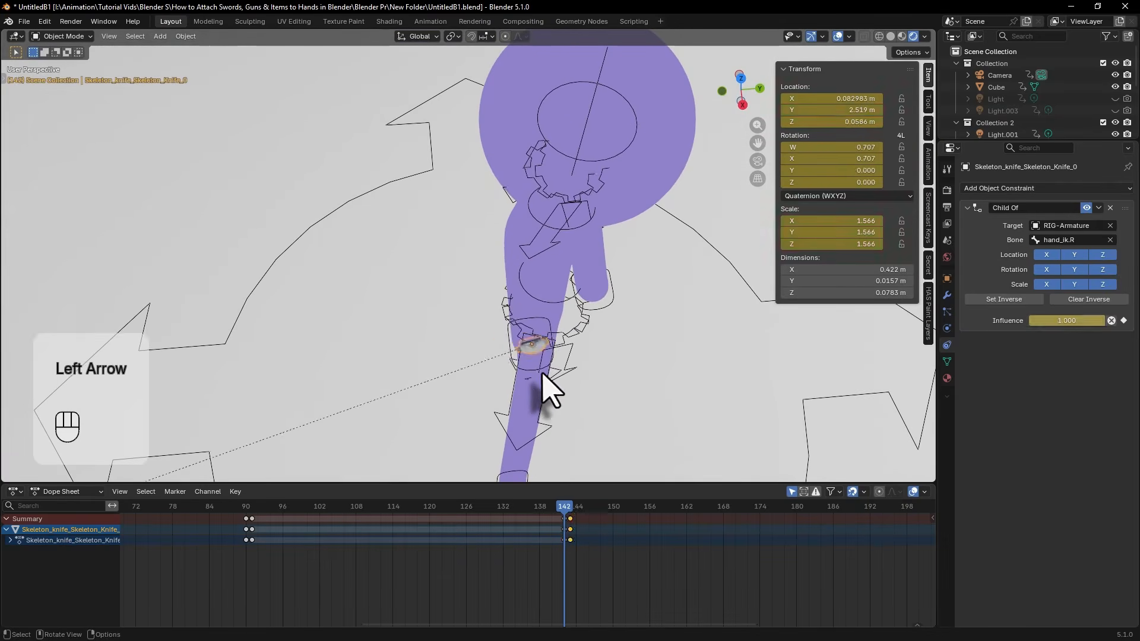
key(Right)
key(g)
key(y)
click(574, 407)
key(Left)
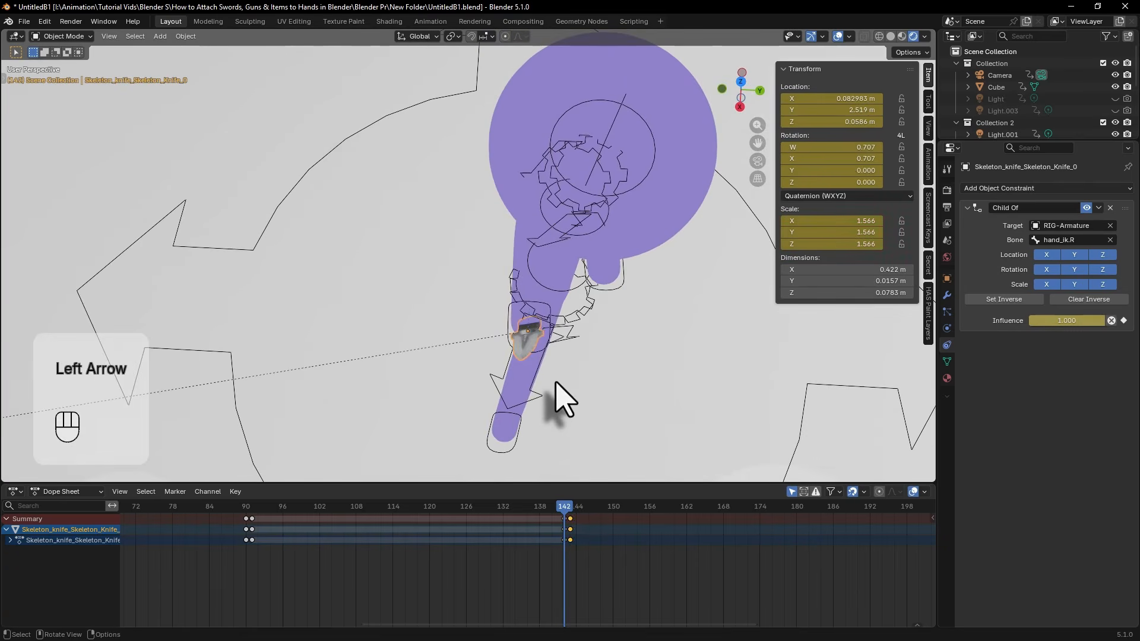
key(Right)
key(Left)
key(Right)
Step: Back in the camera view, fine-tune the knife's rotation on frame 143 to match frame 142
click(757, 161)
key(Left)
key(Right)
key(Left)
key(Right)
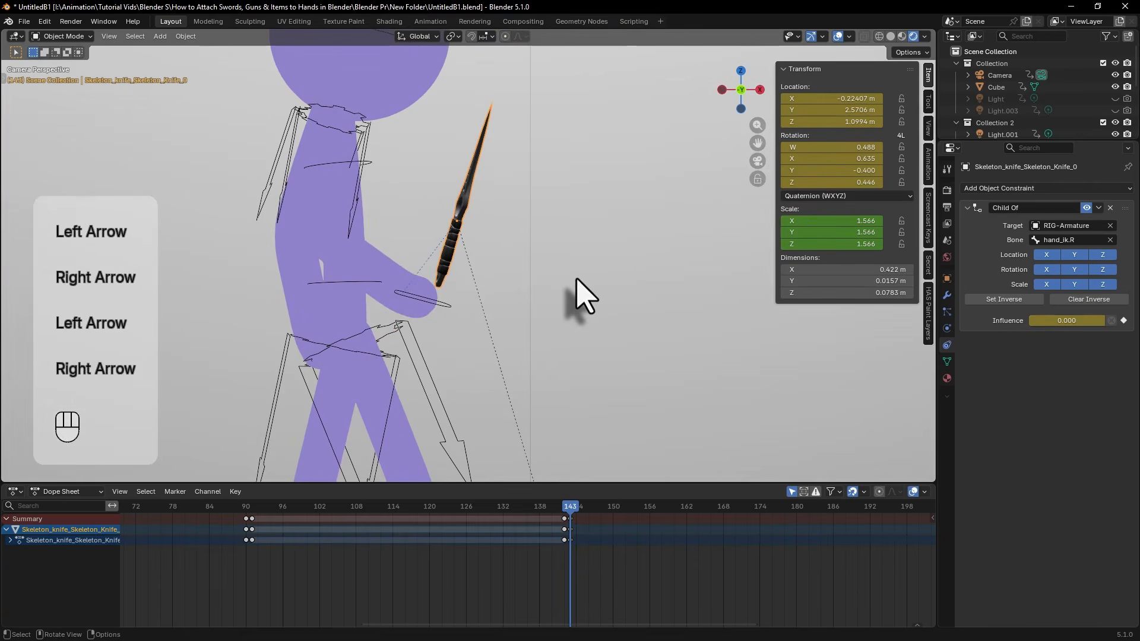
key(Left)
key(Right)
key(r)
click(554, 285)
key(Left)
key(Right)
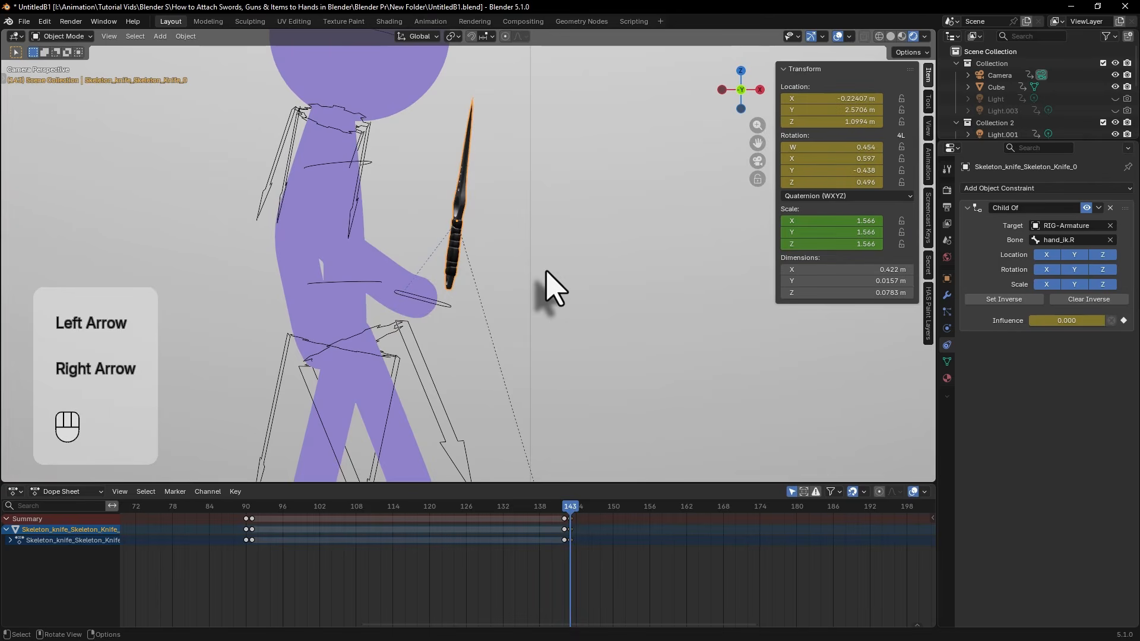
key(r)
click(542, 291)
Step: Move the knife along X to about -0.237 m on frame 143 and compare its position with frame 142
key(g)
key(a)
key(z)
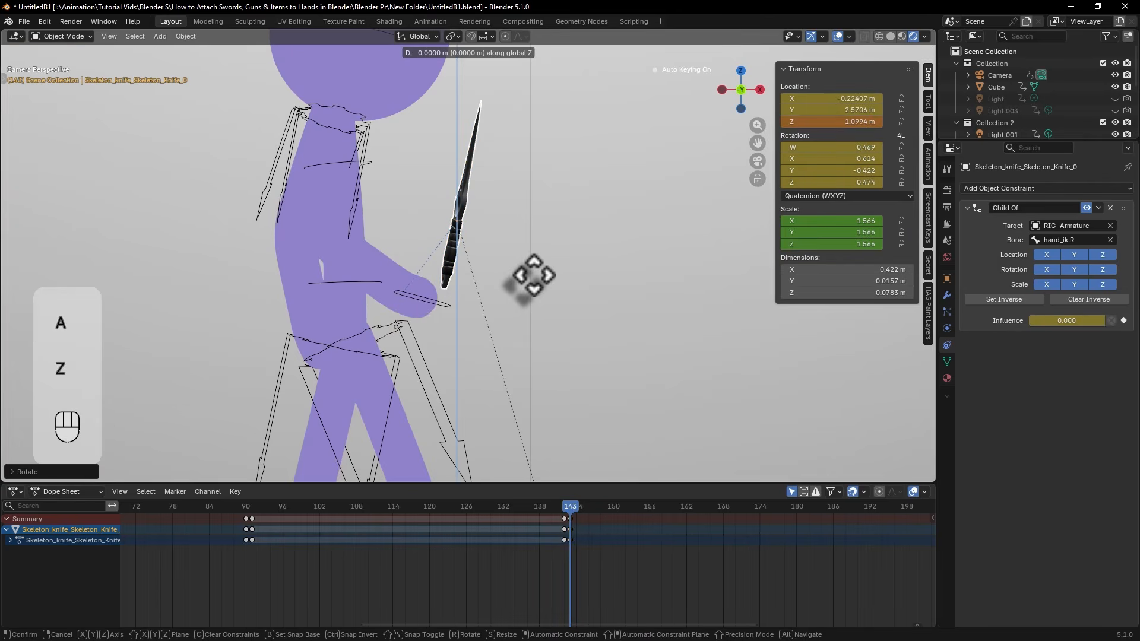
key(x)
click(537, 288)
key(Left)
key(Right)
key(Left)
key(Right)
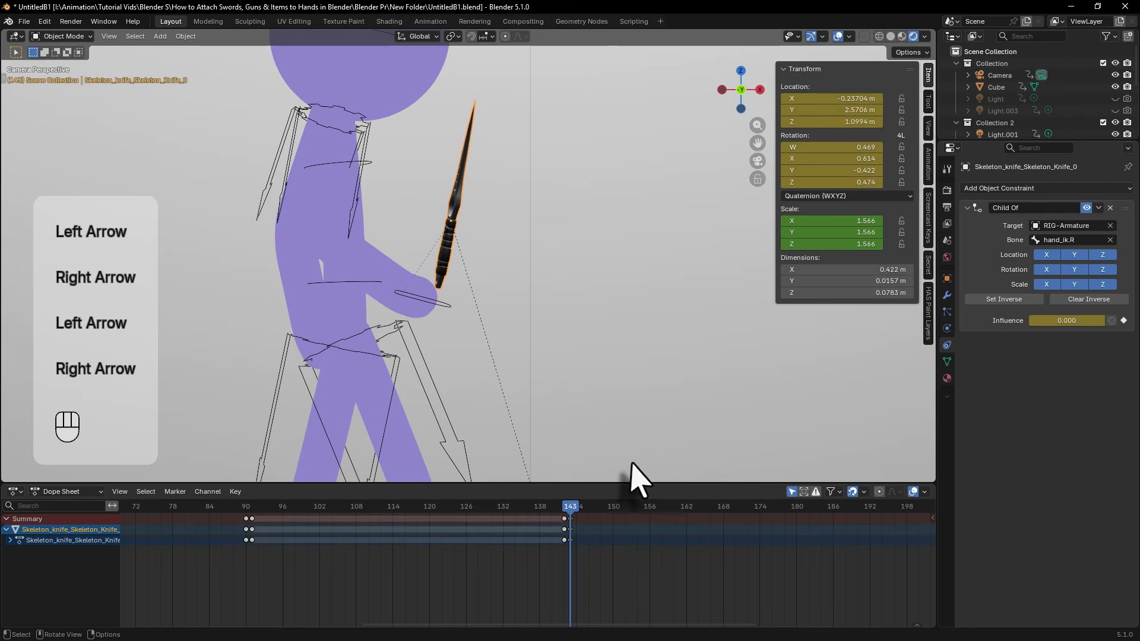
Step: On frame 152, rotate the knife nearly horizontal with its blade tip in the hand, moving it to about X -0.068 m, Z 0.987 m
key(Right)
key(Right)
key(Right)
key(Right)
key(Right)
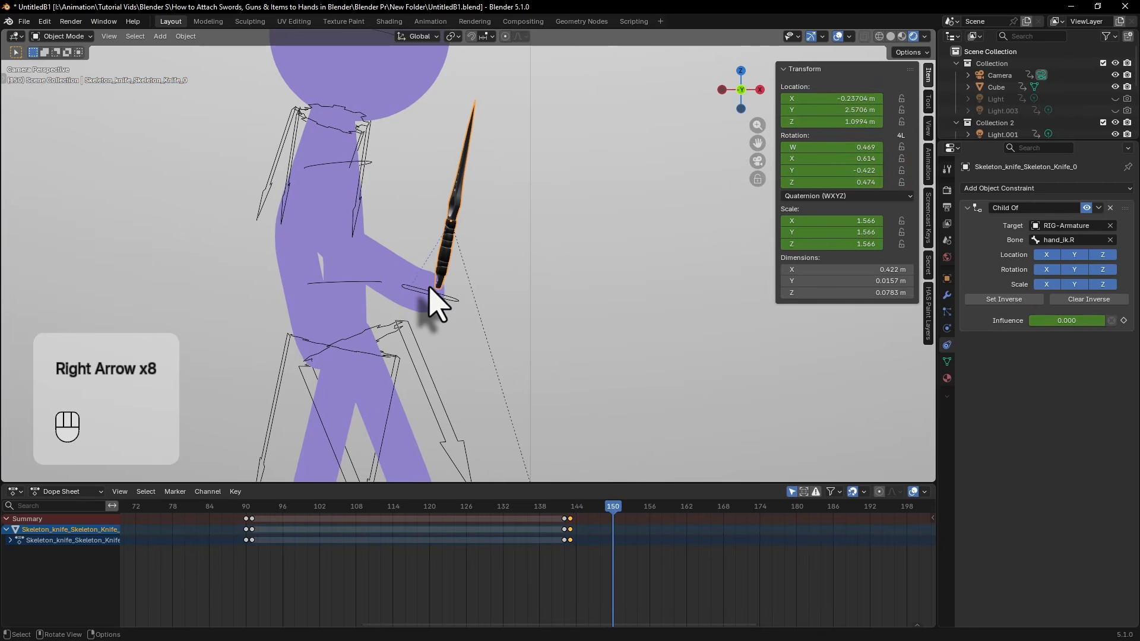
key(Left)
key(Left)
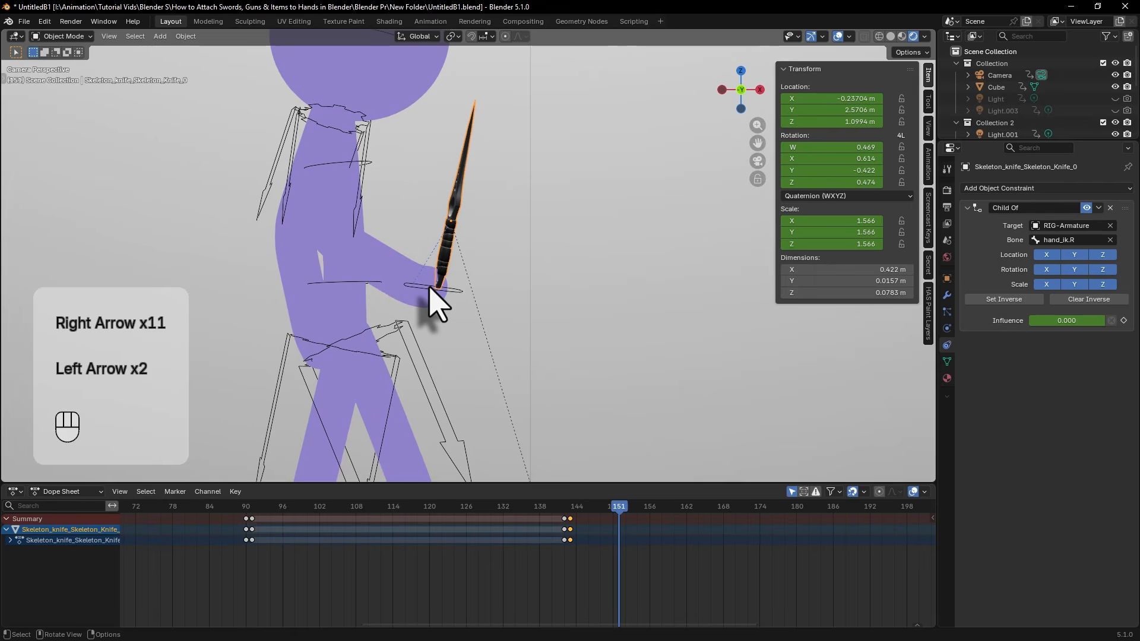
key(Right)
key(Left)
key(Right)
key(r)
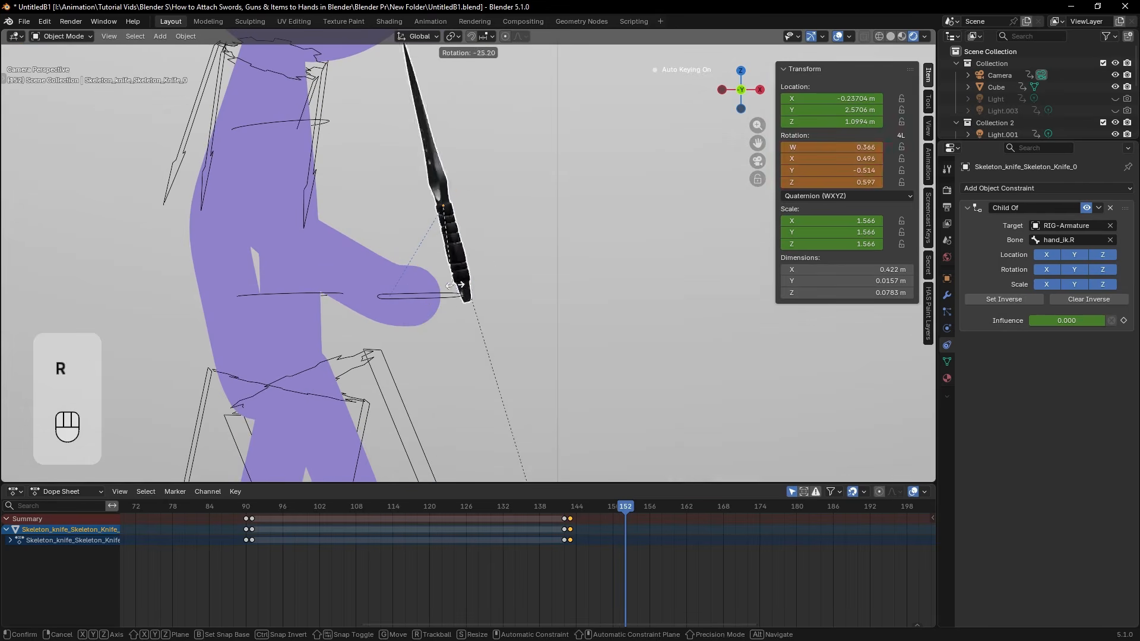
click(490, 217)
key(g)
click(609, 280)
key(r)
click(609, 279)
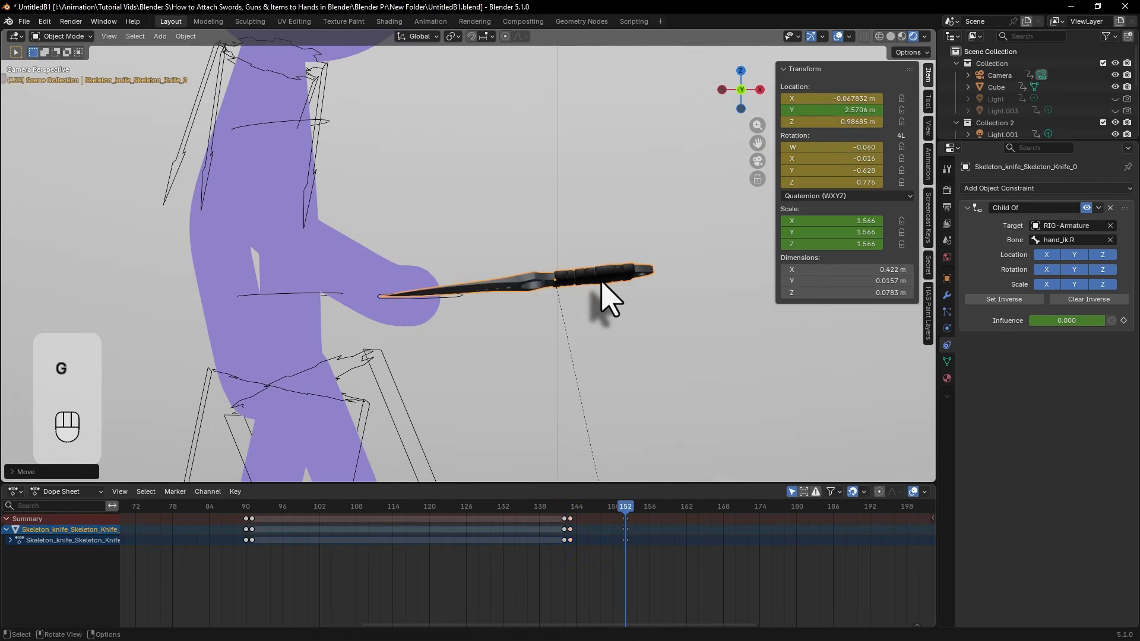
Step: Step through frames 143 to 152 to examine how the released knife flips in the air
key(Left)
key(Left)
key(Left)
key(Left)
key(Left)
key(Left)
key(Left)
key(Left)
key(Left)
key(Right)
key(Right)
key(Right)
key(Right)
key(Right)
key(Right)
key(Right)
key(Right)
key(Right)
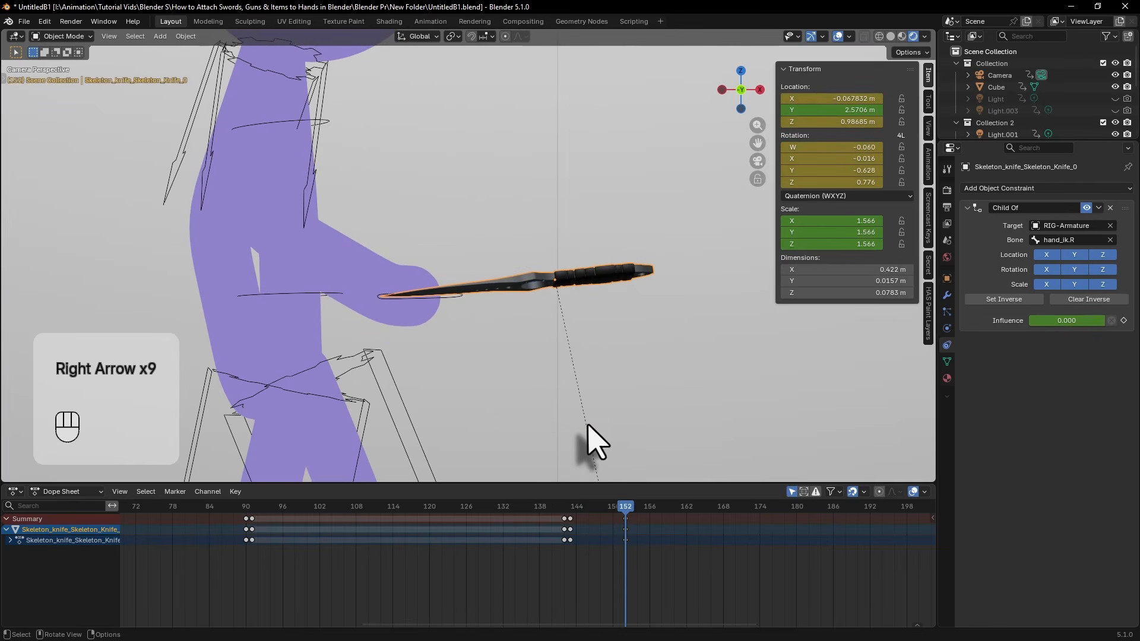
Step: Rotate and move the knife on frame 147 to give its flip an in-between pose above the hand
mouse_move(625, 528)
mouse_down()
mouse_move(572, 526)
mouse_move(638, 531)
mouse_move(550, 579)
mouse_move(583, 511)
mouse_move(618, 522)
mouse_move(624, 508)
mouse_up()
key(r)
key(g)
click(621, 356)
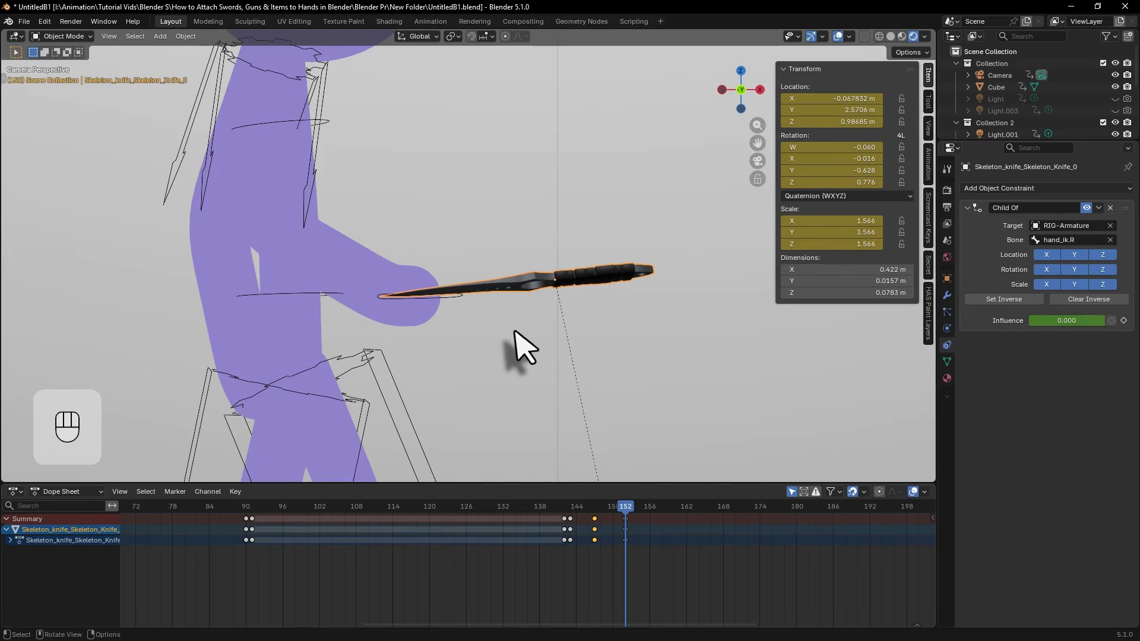
Step: Keyframe the Child Of influence at 0 on frame 152, and set it to 1 on frame 153
key(Left)
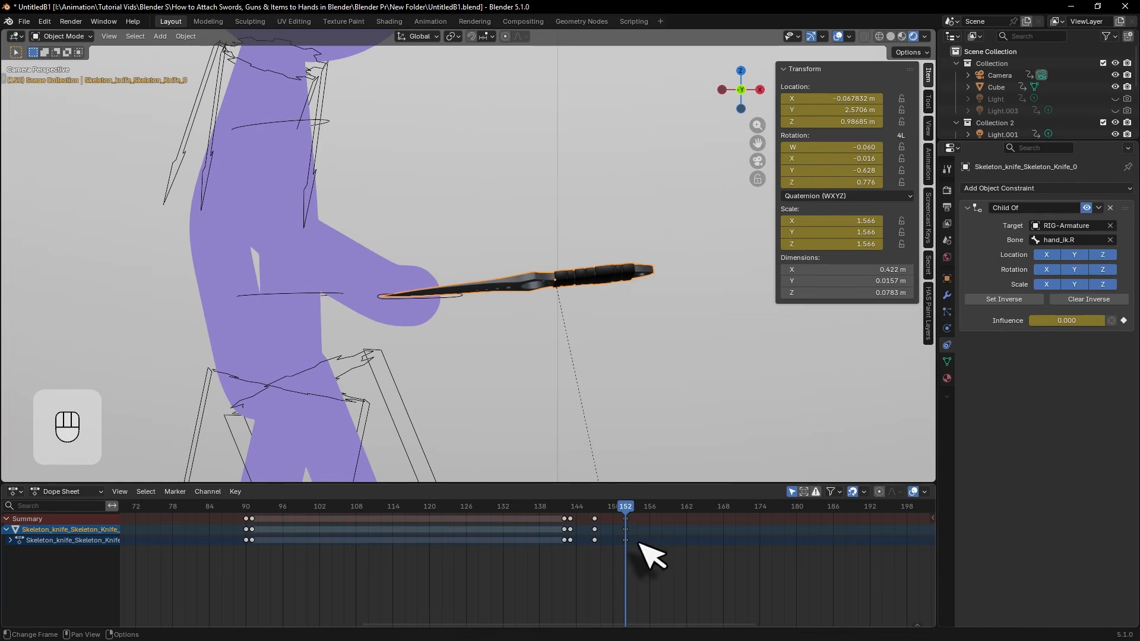
key(Right)
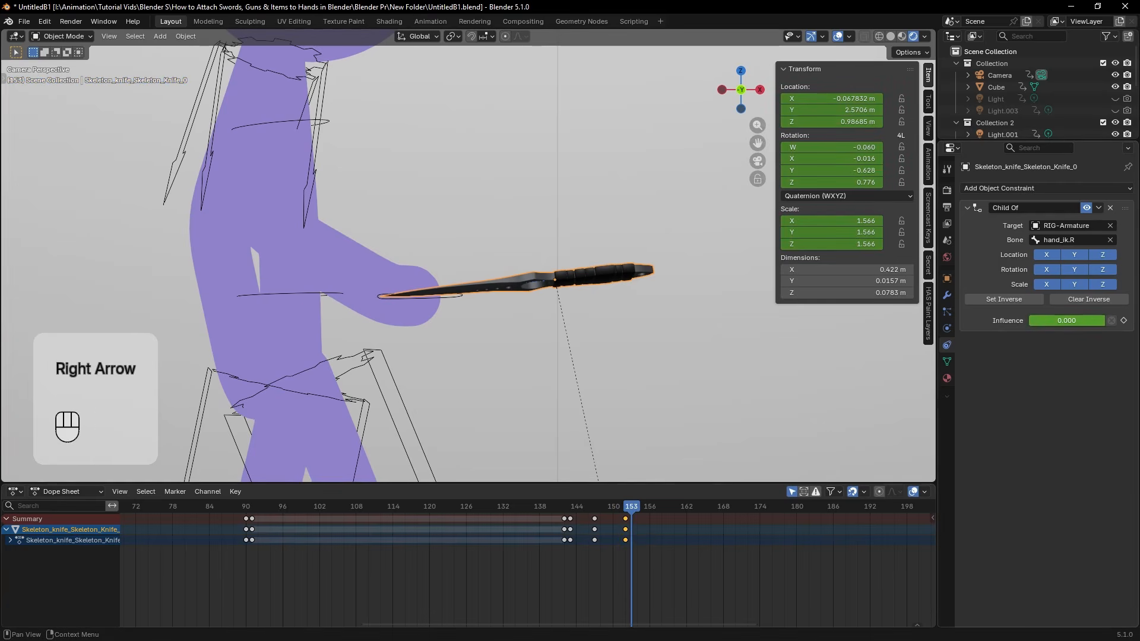
drag(1045, 320, 1086, 321)
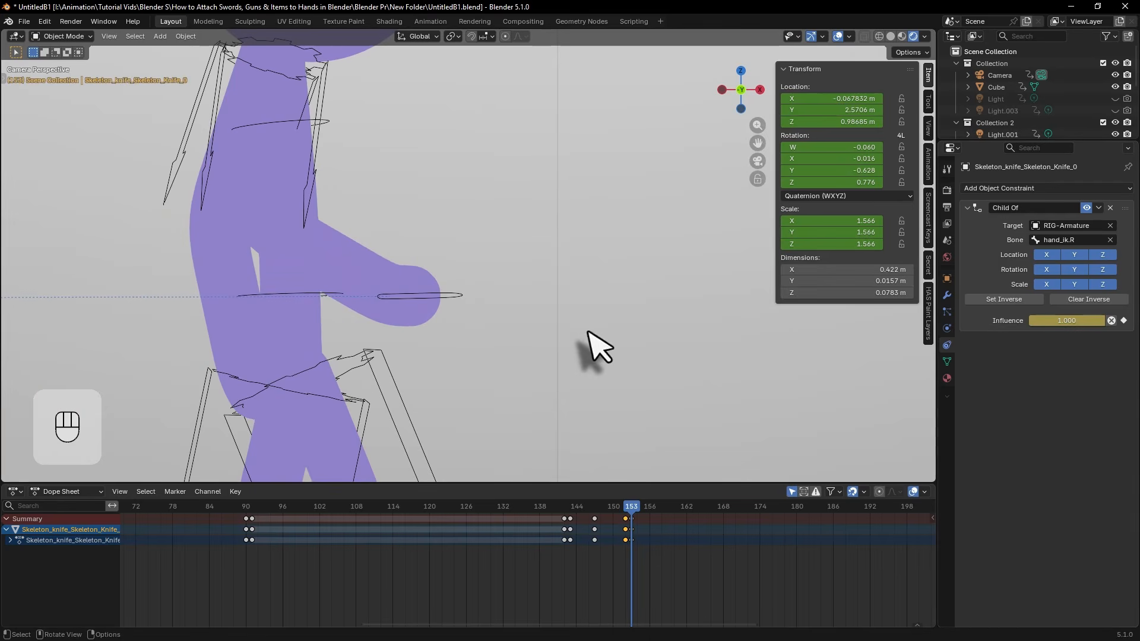
Step: On frame 153, rotate and move the knife back to the hand so the blade tip rests in it
scroll(587, 332, down, 5)
shift+middle_drag(555, 342, 555, 402)
scroll(623, 362, up, 3)
key(g)
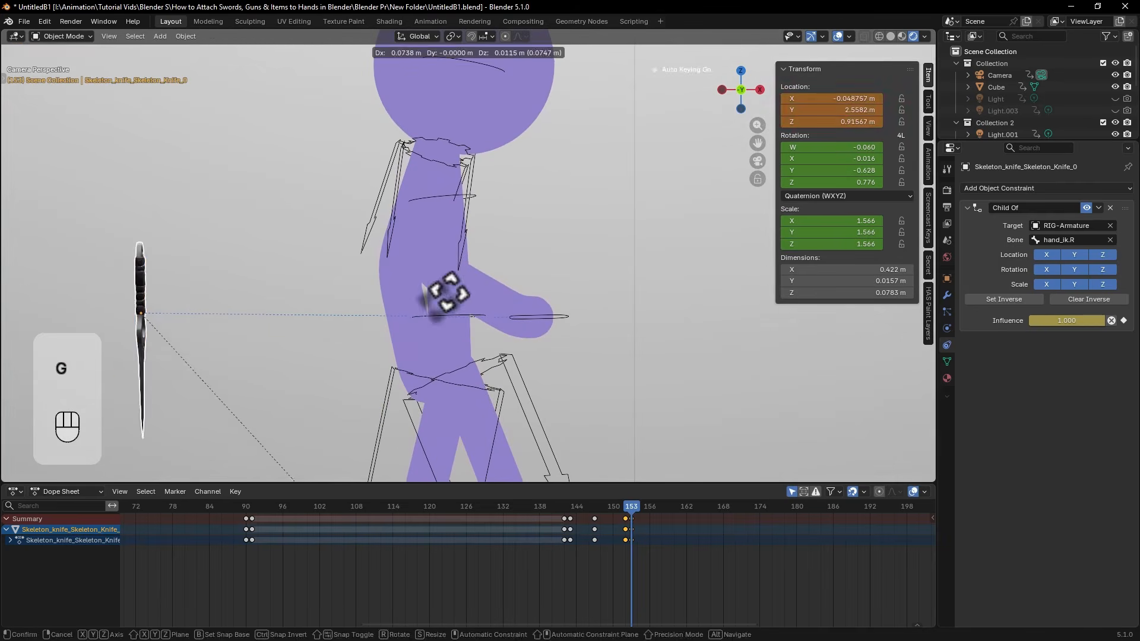
key(g)
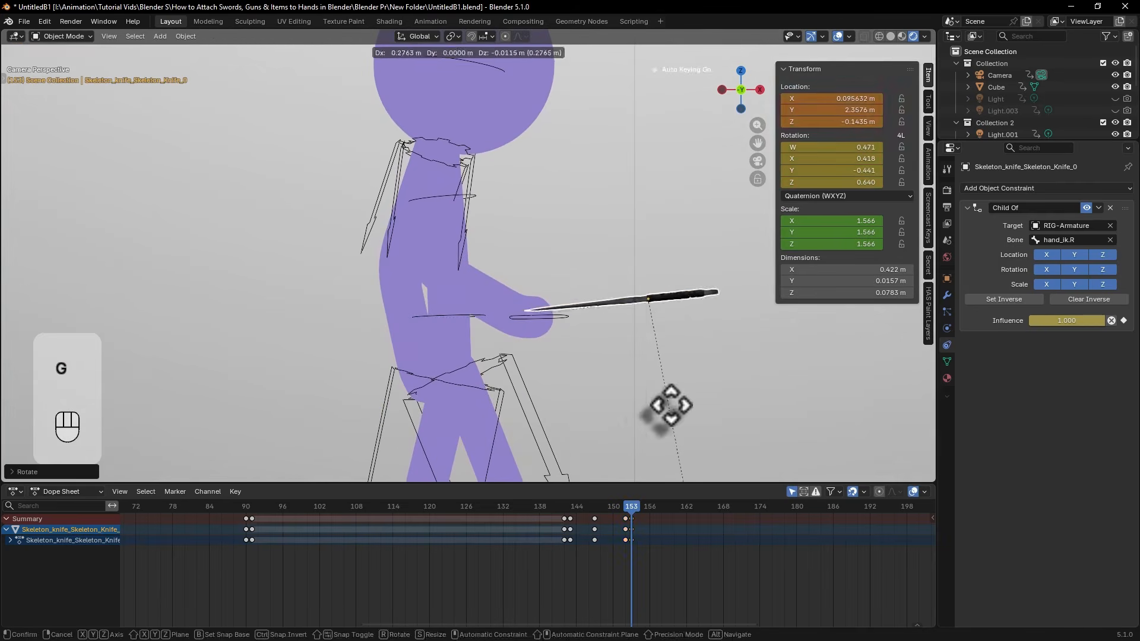
click(671, 404)
Step: Align the knife's caught pose on frame 153 with frame 152, comparing both frames from the camera and from above
scroll(656, 359, up, 3)
key(Left)
key(Right)
shift+middle_drag(657, 360, 491, 433)
key(Left)
key(Right)
key(Left)
key(Right)
key(Left)
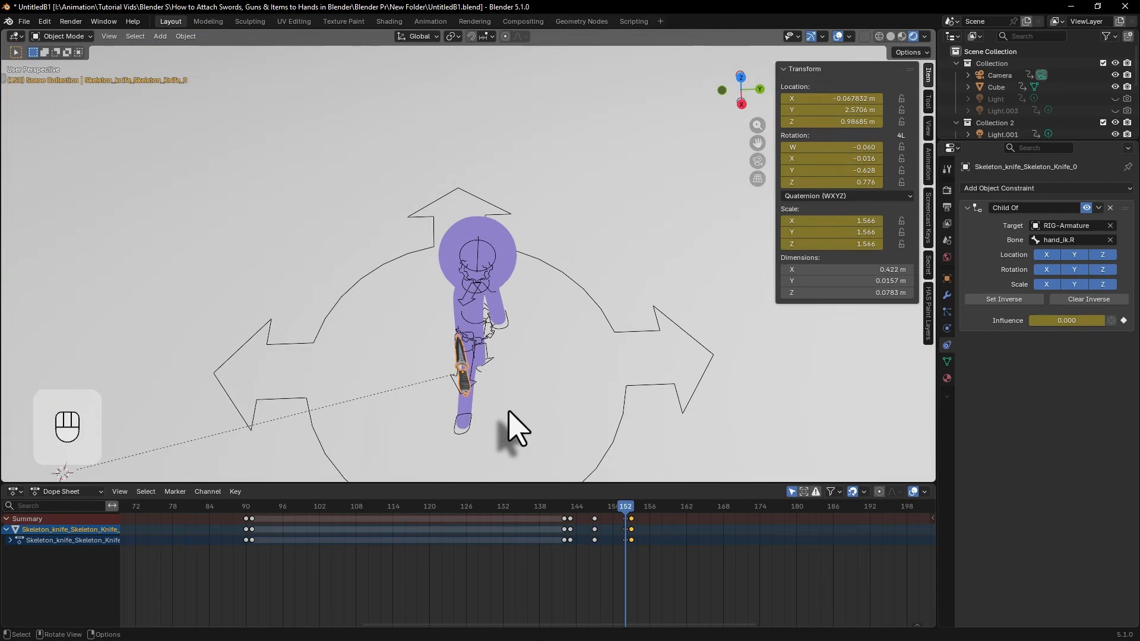
Step: Shift the last two knife keyframes one frame earlier to 151 and 152, and step through frames 141 to 151 in camera view
key(KP_0)
key(Left)
key(Left)
key(Left)
key(Left)
key(Left)
key(Left)
key(Left)
key(Left)
key(Left)
key(Left)
key(Left)
key(Right)
key(Right)
key(Right)
key(Right)
key(Right)
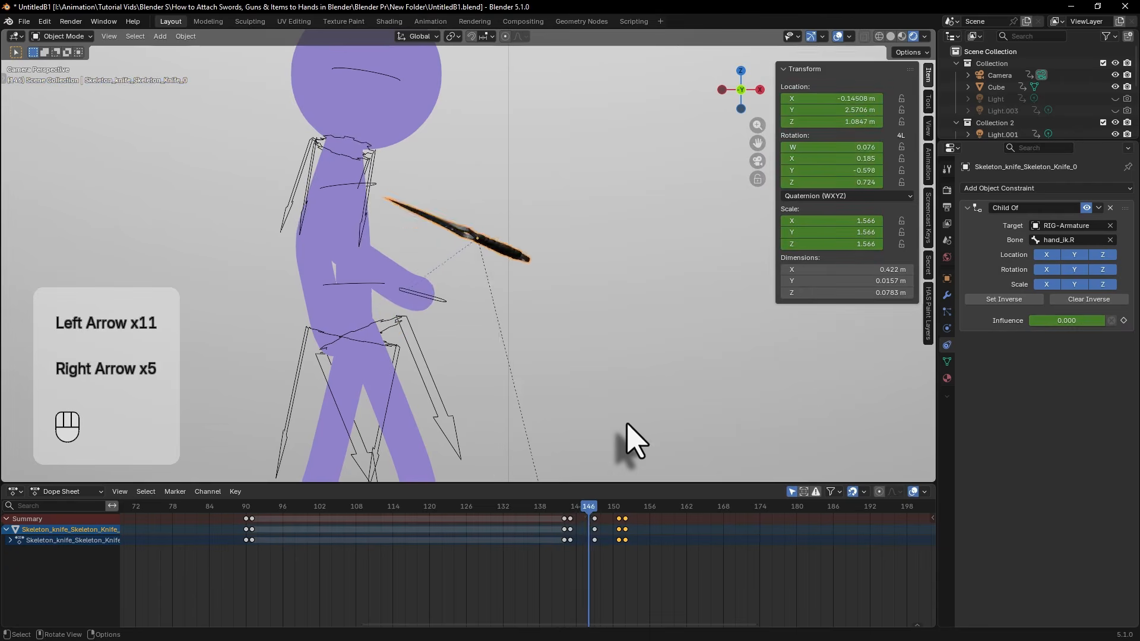
key(Right)
key(Right)
key(Right)
key(Right)
key(Right)
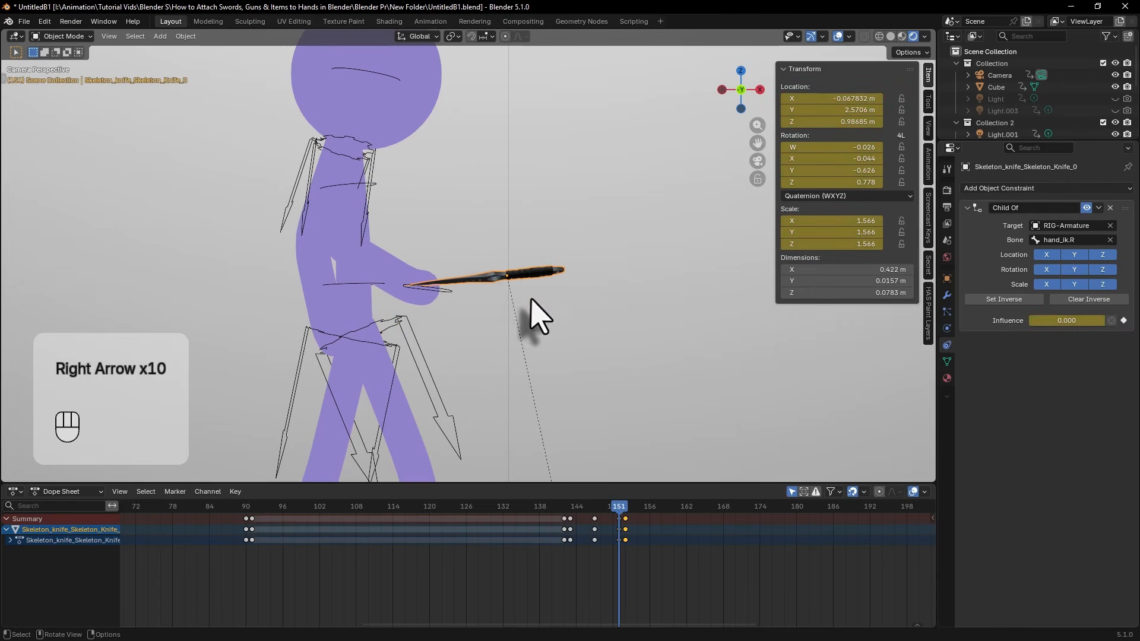
Step: Scrub forward through the throwing motion to find the frame where the knife should leave the hand, around 192
scroll(533, 300, up, 2)
shift+middle_drag(548, 302, 600, 318)
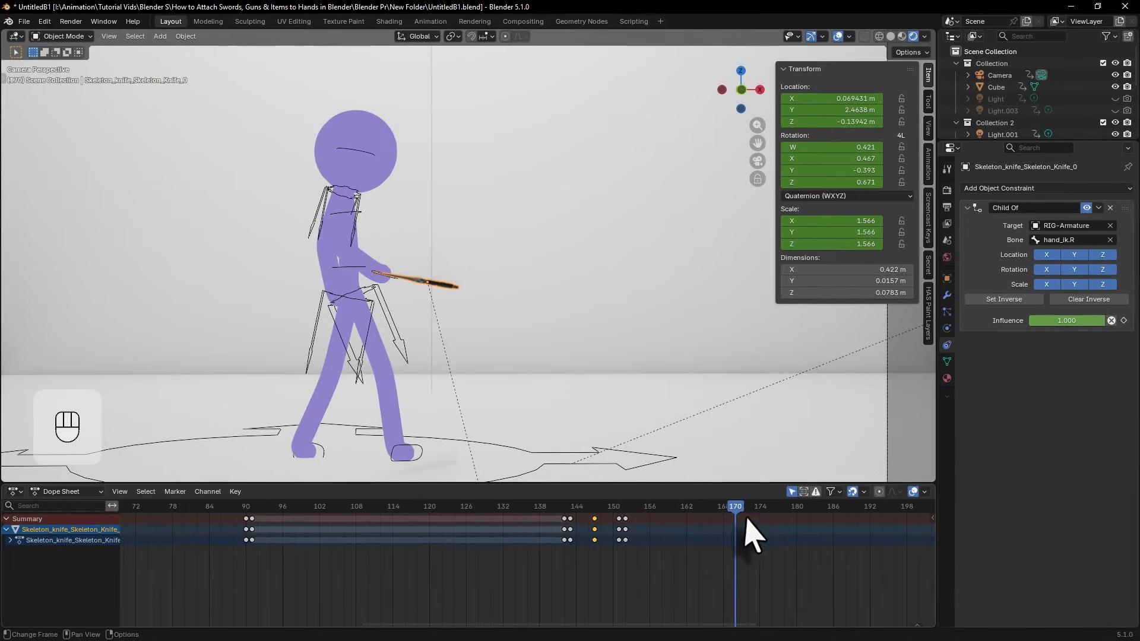
drag(742, 510, 756, 511)
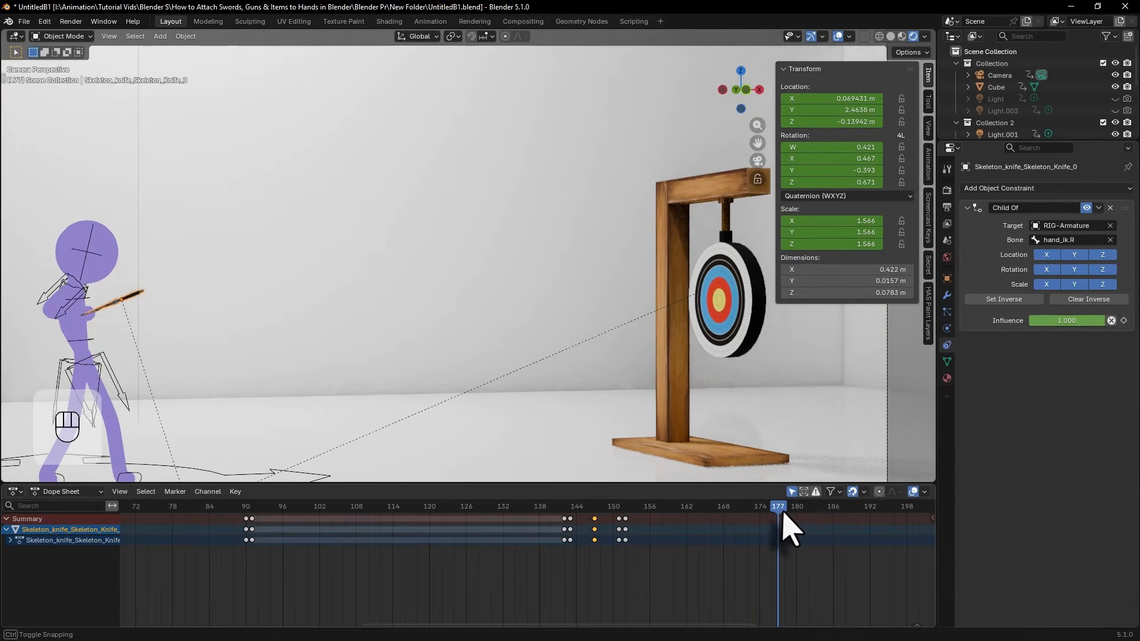
drag(786, 529, 801, 534)
shift+middle_drag(285, 305, 388, 290)
scroll(745, 557, down, 3)
shift+middle_drag(748, 554, 644, 549)
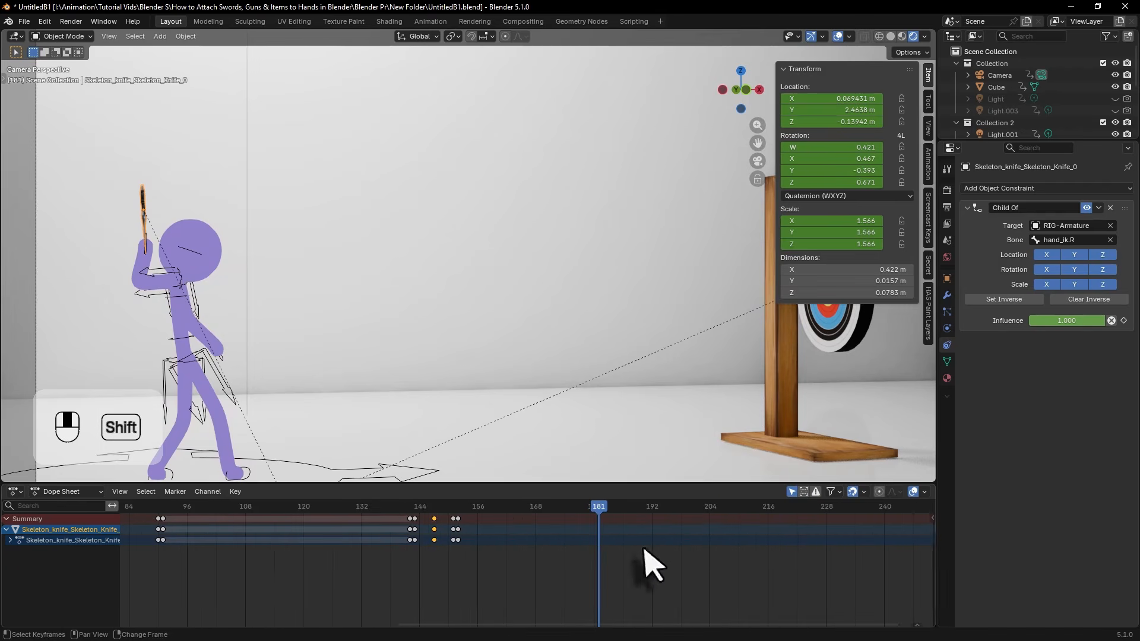
drag(600, 509, 654, 510)
key(Right)
key(Right)
key(Left)
key(Left)
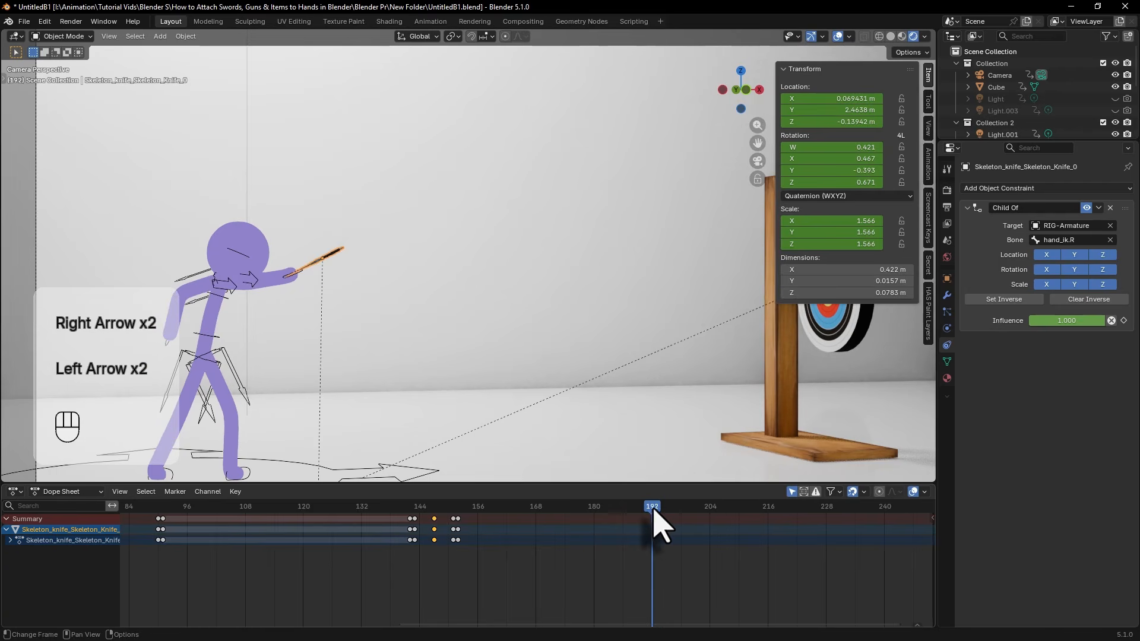
scroll(410, 359, up, 3)
key(Right)
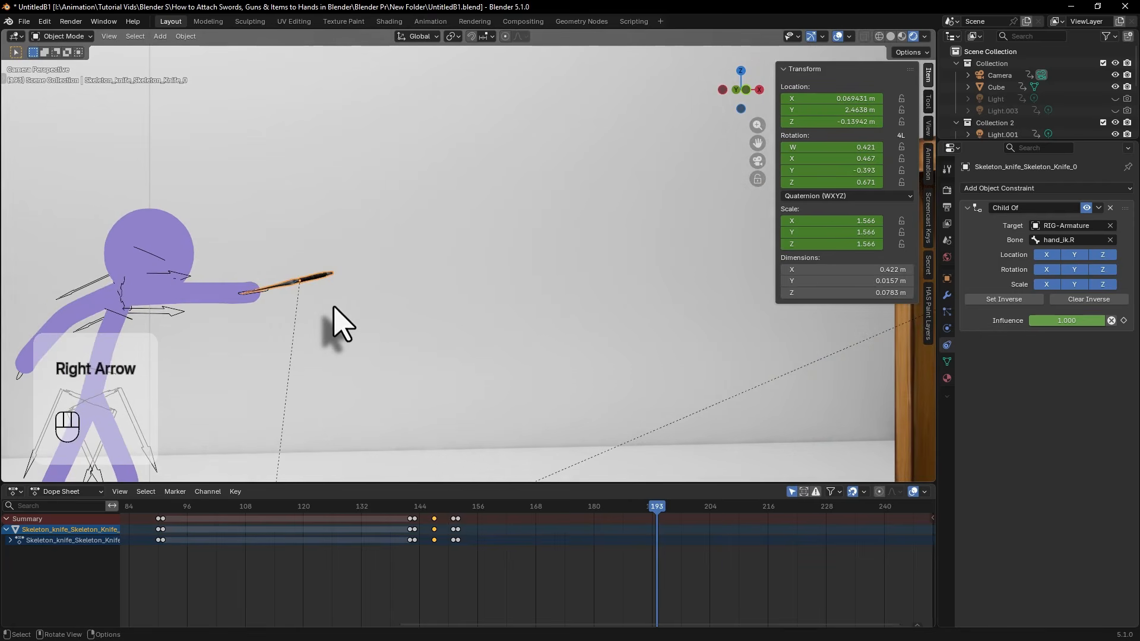
Step: On frame 192, keyframe the Child Of influence at 1 along with the knife's location, rotation and scale
key(Left)
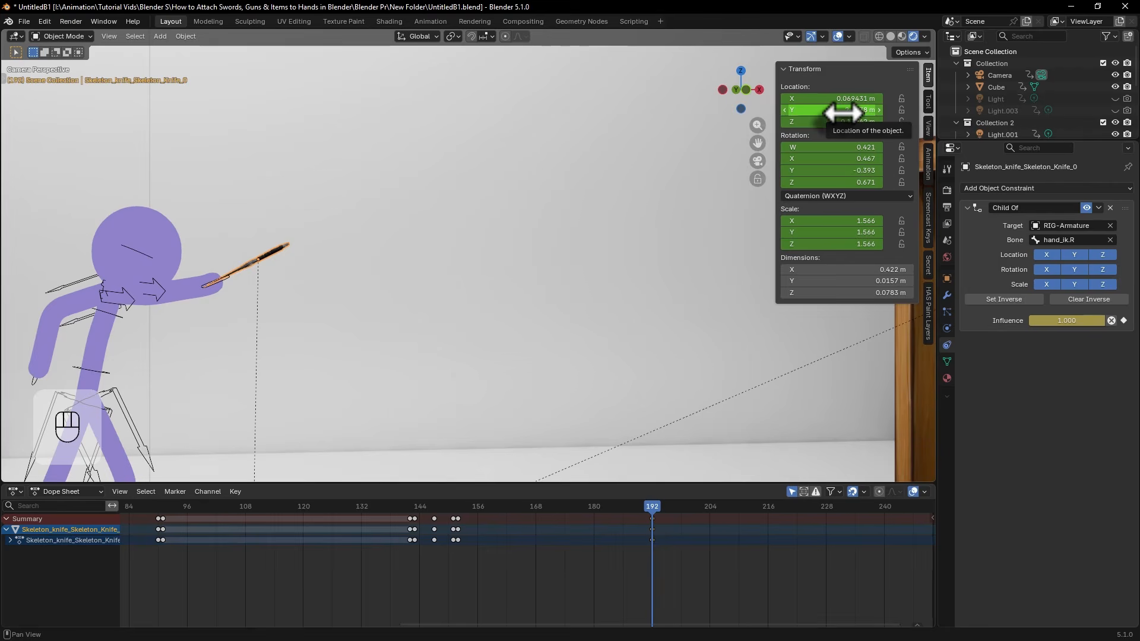
key(i)
key(i)
key(i)
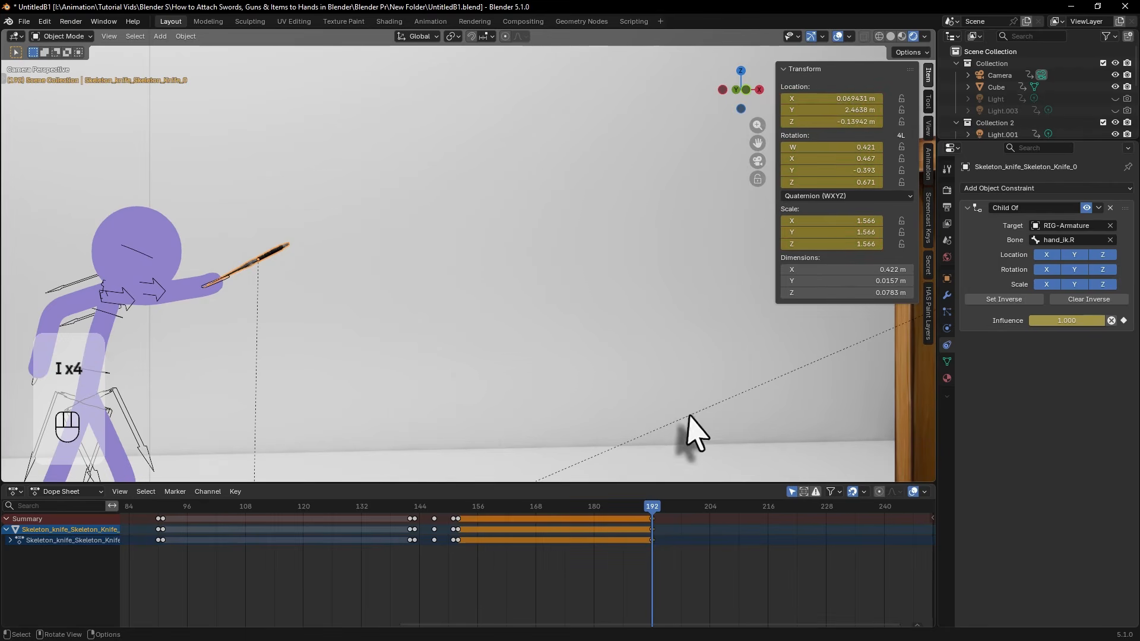
Step: On frame 193, set the Child Of influence to 0 and keyframe it
key(Right)
drag(1095, 321, 1028, 320)
key(i)
Step: On frame 193, rotate the knife roughly horizontal and place it just in front of the outstretched hand, at about X 0.66, Z 1.37 m
scroll(475, 359, down, 3)
key(r)
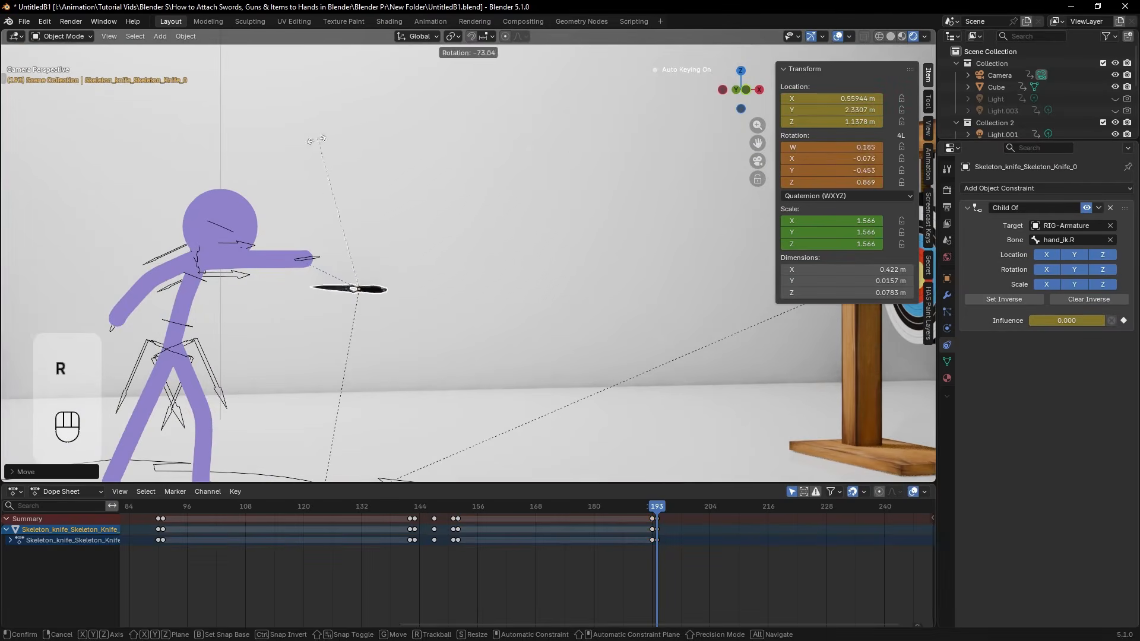
click(315, 139)
scroll(315, 139, up, 3)
key(g)
click(350, 228)
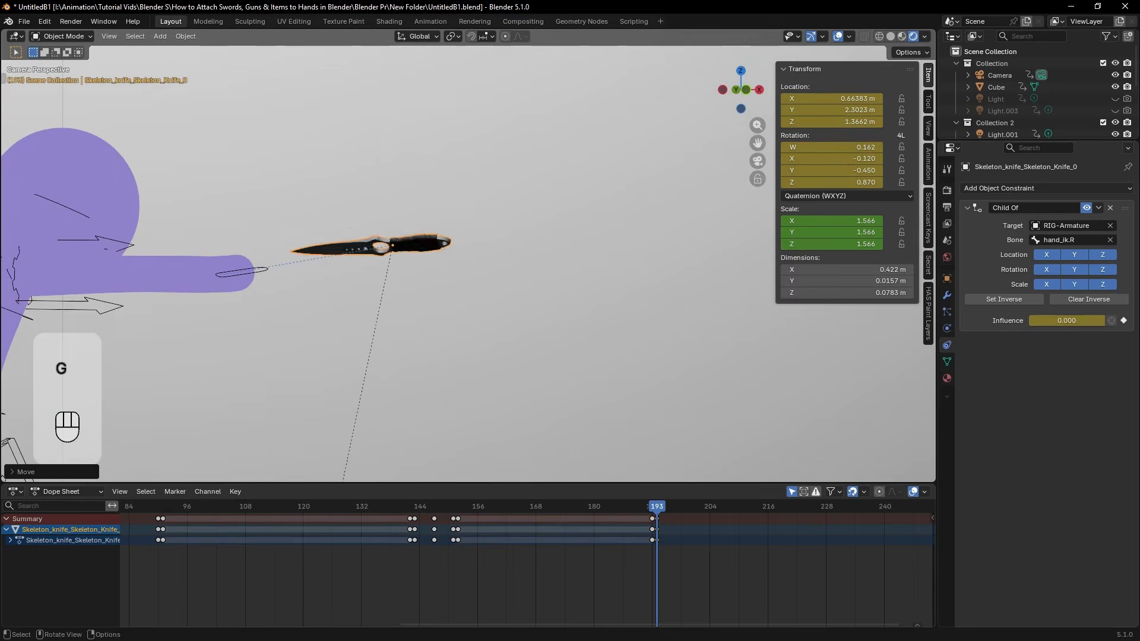
Step: Trackball-rotate the knife until its blade is edge-on to the camera and nudge its position, comparing frame 193 with frame 192
key(Left)
key(Right)
key(r)
key(r)
click(632, 425)
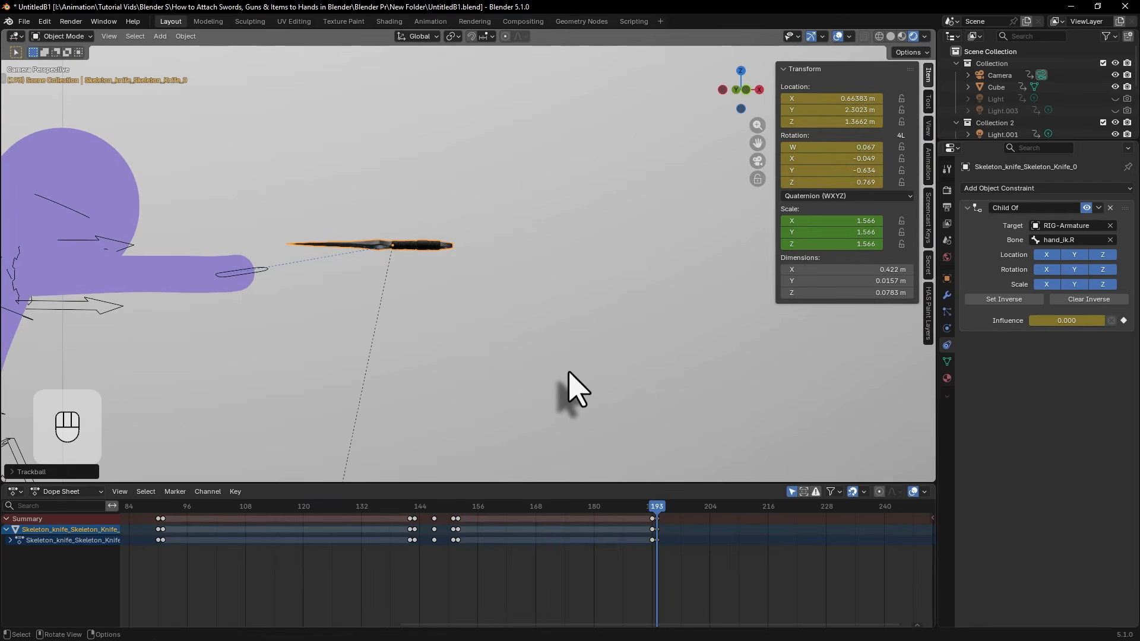
key(Left)
key(Right)
key(Left)
key(Right)
key(g)
click(559, 397)
Step: Viewed from above, rotate the knife about the global Z axis and fine-tune its angle to line up with the throwing direction
middle_drag(560, 397, 442, 389)
key(r)
key(z)
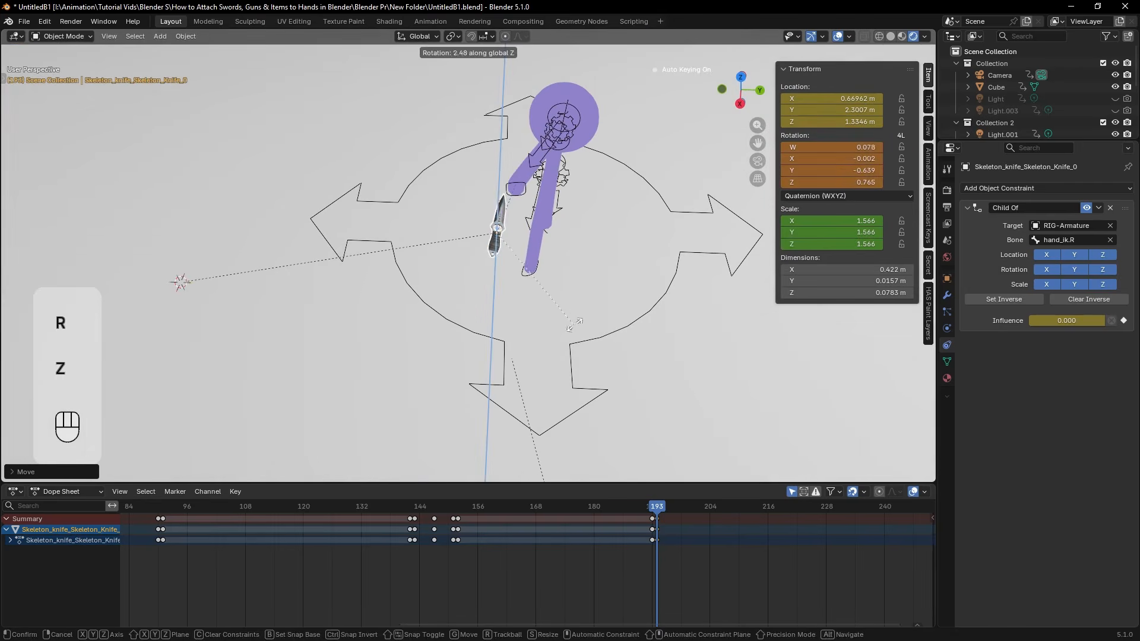
click(574, 324)
key(r)
click(581, 322)
Step: Move the knife along Y to about 2.38 m and compare it with the preceding frames in camera view
key(g)
key(y)
click(595, 325)
key(Left)
key(Left)
key(Right)
key(Right)
key(KP_0)
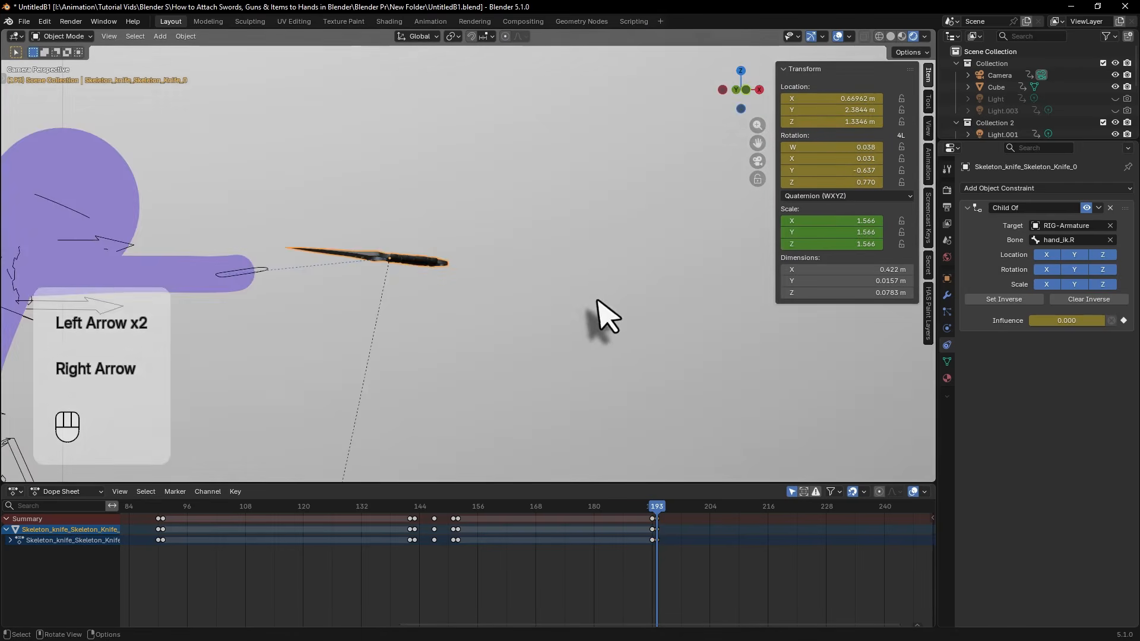
Step: On frame 198, rotate the knife and move it to the hanging target at about X 3.14, Z 1.22 m
key(Right)
key(Right)
key(Right)
key(Right)
key(Right)
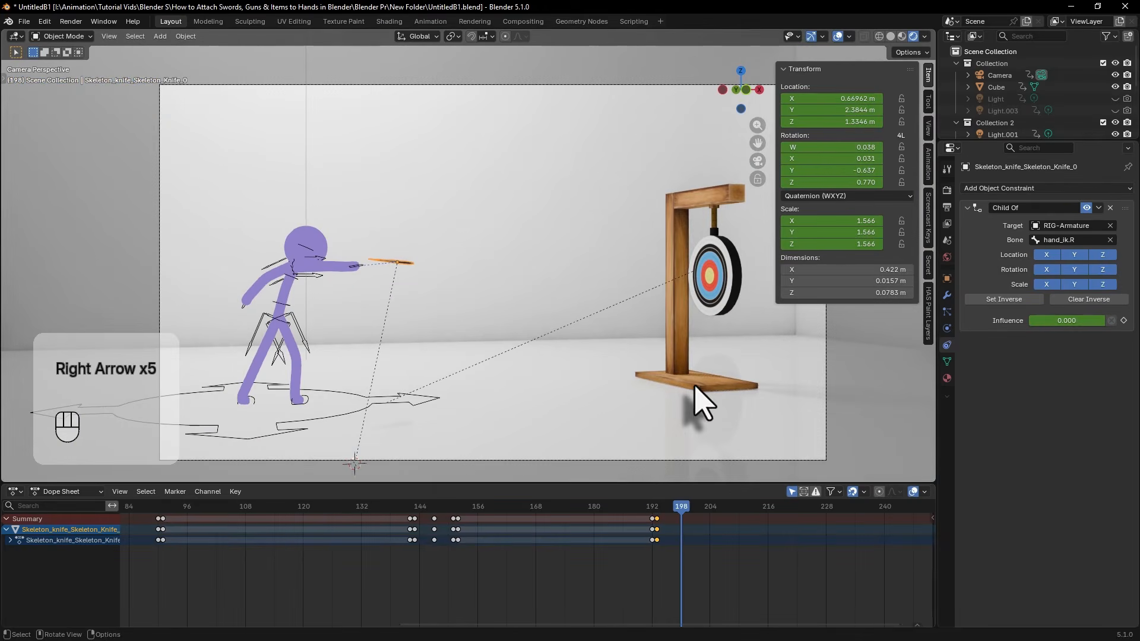
key(r)
click(338, 249)
key(g)
click(617, 263)
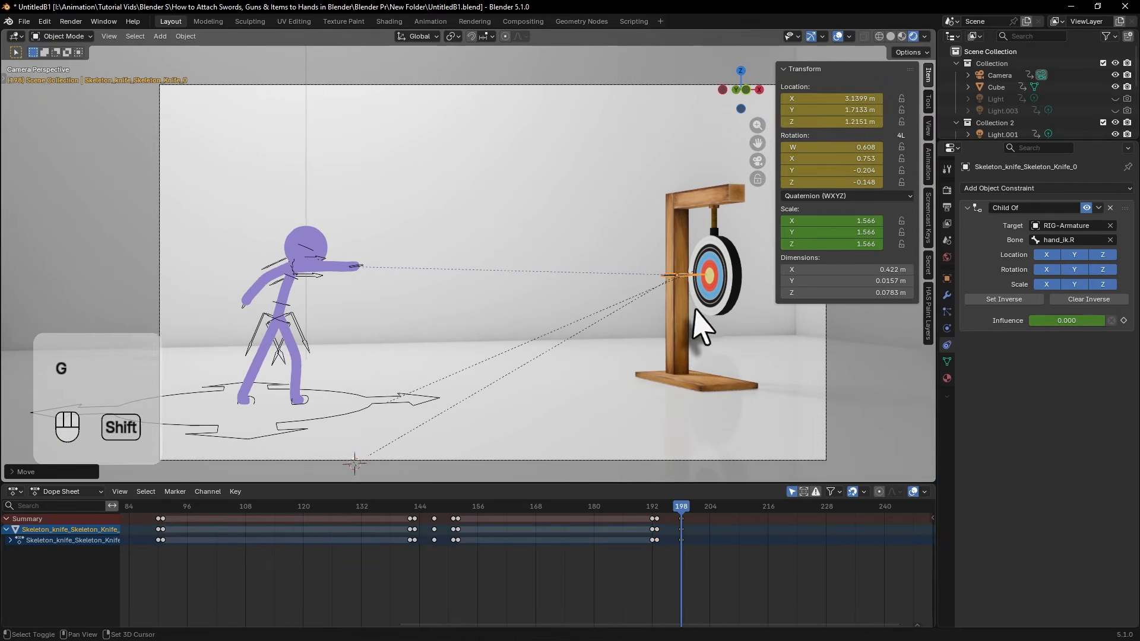
Step: Move the knife along Y to about 2.71 m, then along X toward the face of the target
middle_drag(702, 327, 564, 407)
key(g)
key(y)
click(473, 386)
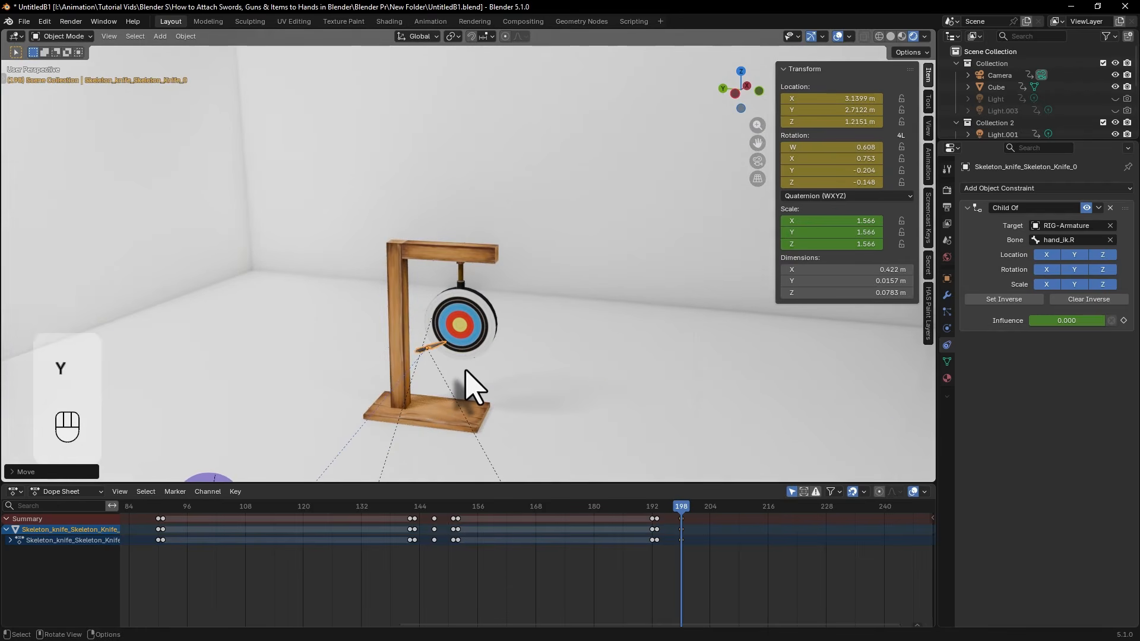
key(f)
key(g)
key(z)
key(x)
click(489, 350)
Step: Rotate the knife about Z and place its tip in the bullseye at about X 3.74, Y 2.63, Z 1.19 m, ending in camera view
scroll(489, 350, up, 2)
shift+middle_drag(475, 350, 522, 420)
key(r)
key(z)
click(564, 310)
key(g)
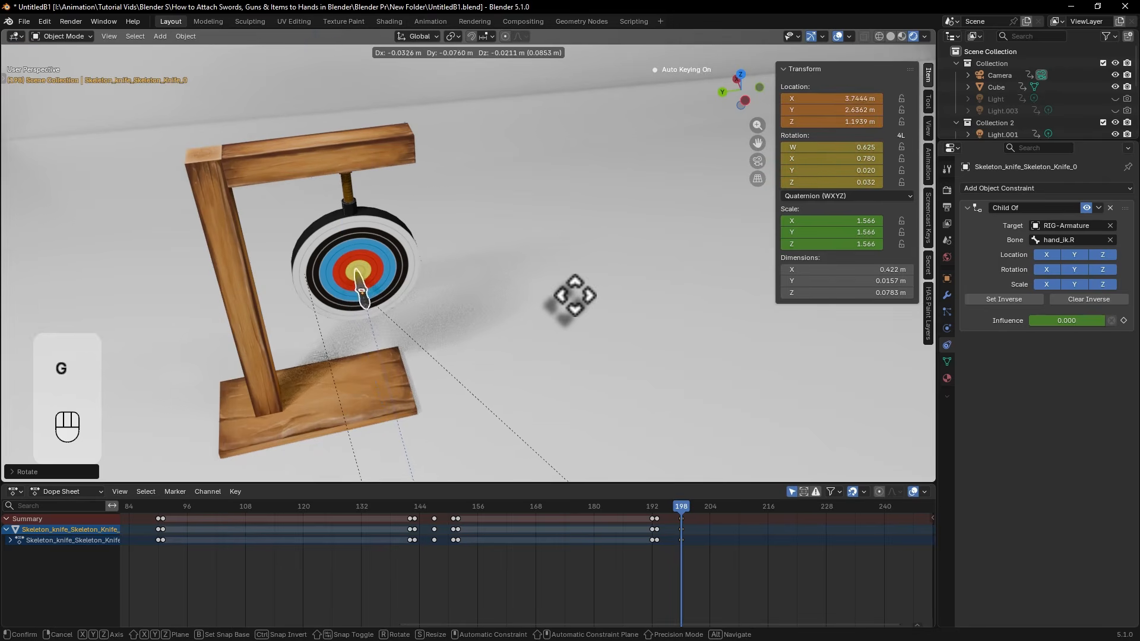
click(574, 295)
scroll(394, 330, down, 4)
middle_drag(437, 326, 713, 445)
click(757, 160)
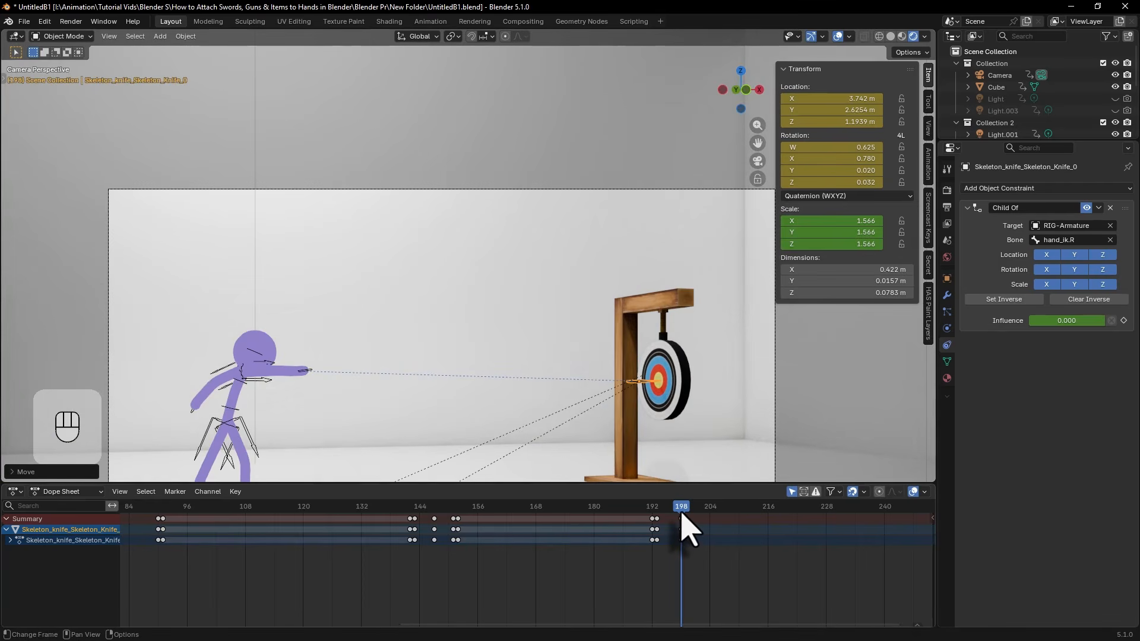
Step: Set the interpolation mode of the knife's keyframes at frames 193 and 198 to Linear
mouse_move(681, 511)
mouse_down()
mouse_move(640, 512)
mouse_move(681, 512)
mouse_up()
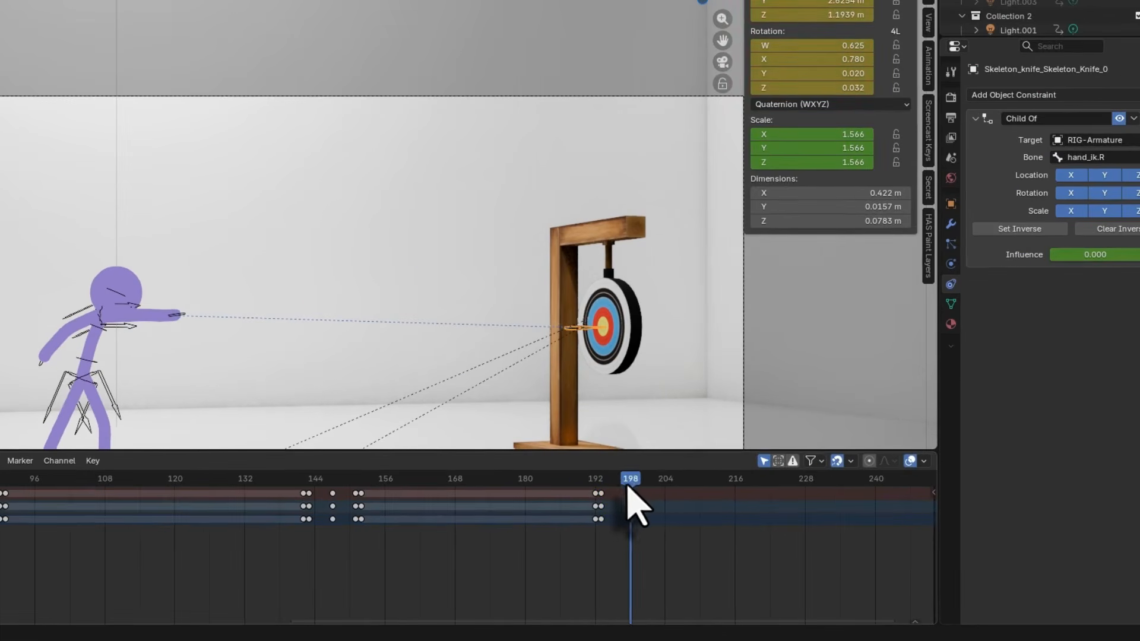
drag(622, 492, 624, 488)
drag(600, 486, 599, 488)
right_click(602, 497)
mouse_move(604, 499)
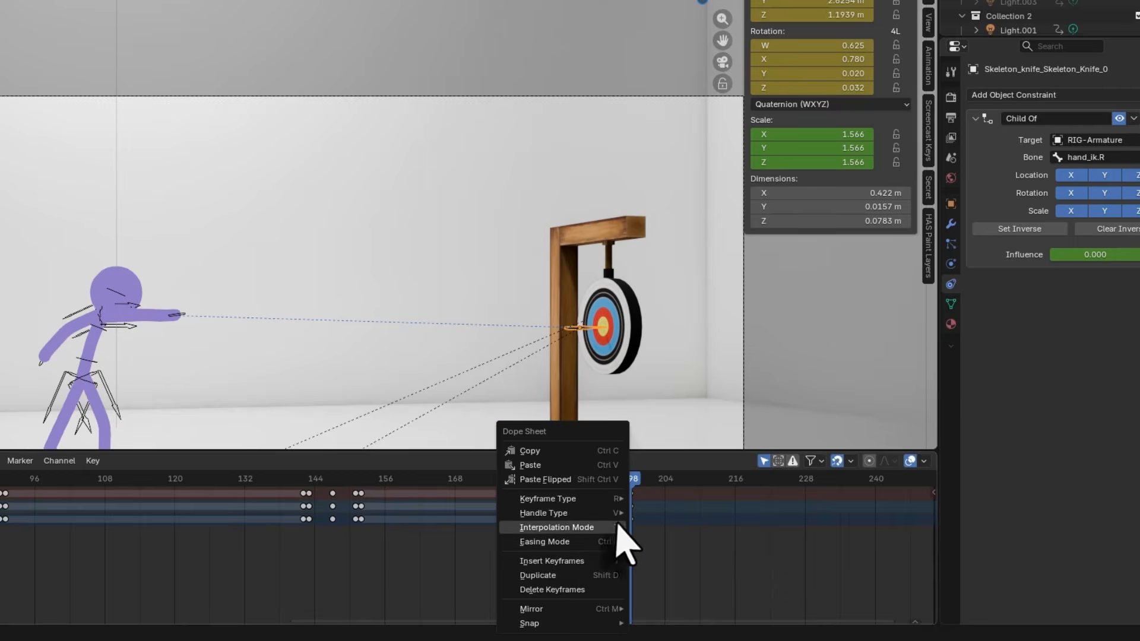
mouse_move(619, 529)
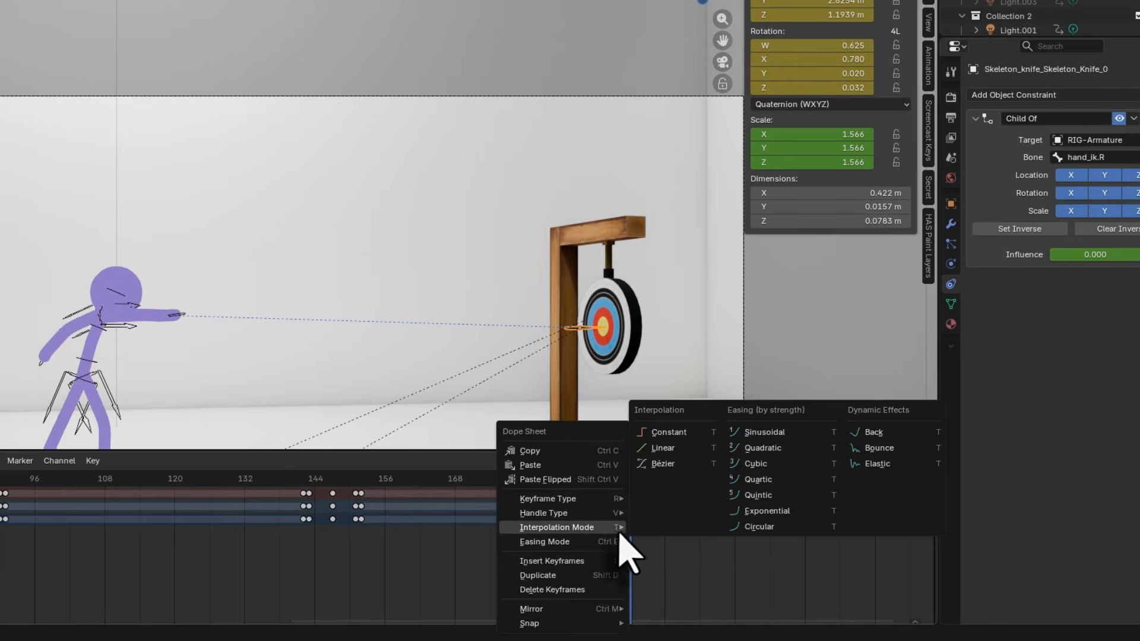
click(663, 448)
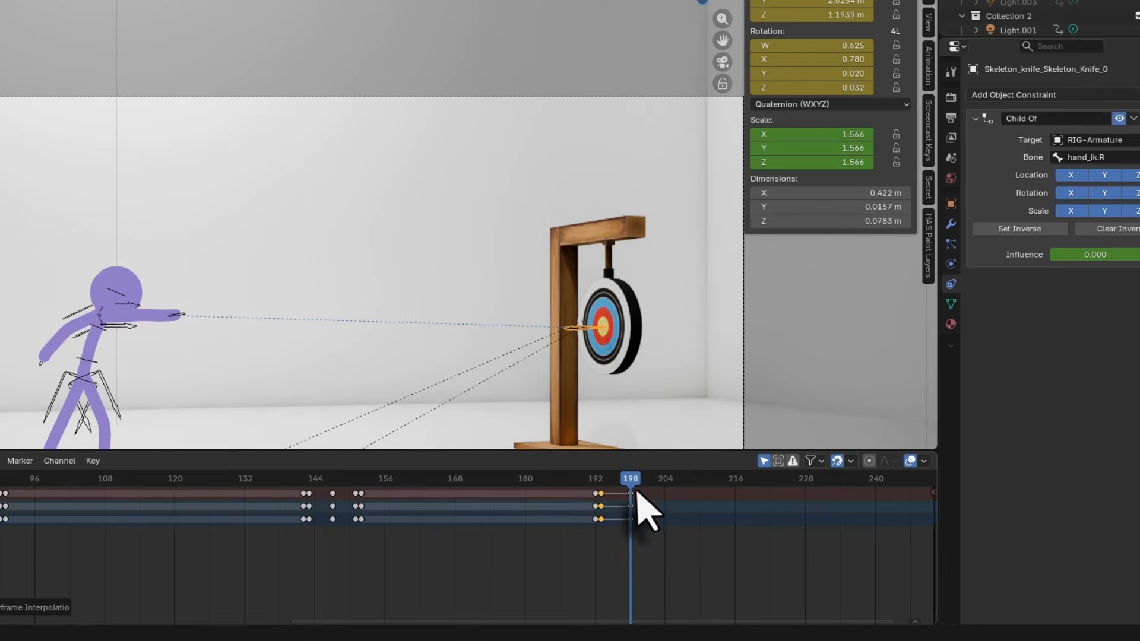
Step: Scrub back through the throw from frame 199 to 179 and check the knife's flight within the whole camera frame
mouse_move(631, 484)
mouse_down()
mouse_move(601, 488)
mouse_move(630, 486)
mouse_up()
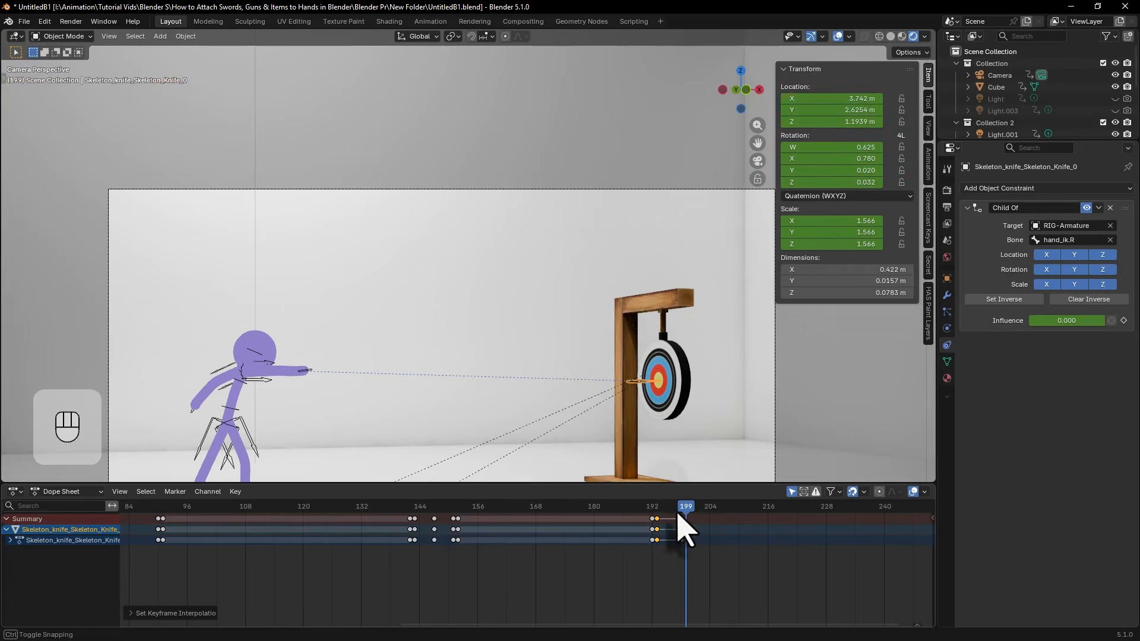
drag(682, 528, 589, 521)
scroll(449, 371, down, 3)
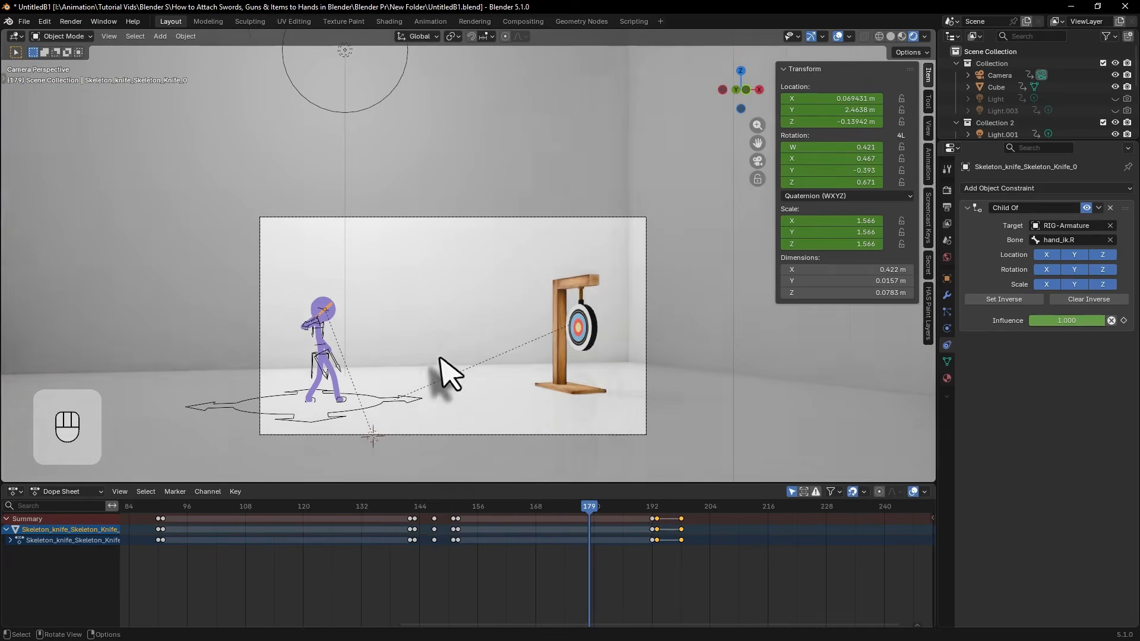
scroll(494, 426, up, 1)
shift+middle_drag(494, 425, 496, 349)
scroll(477, 350, up, 1)
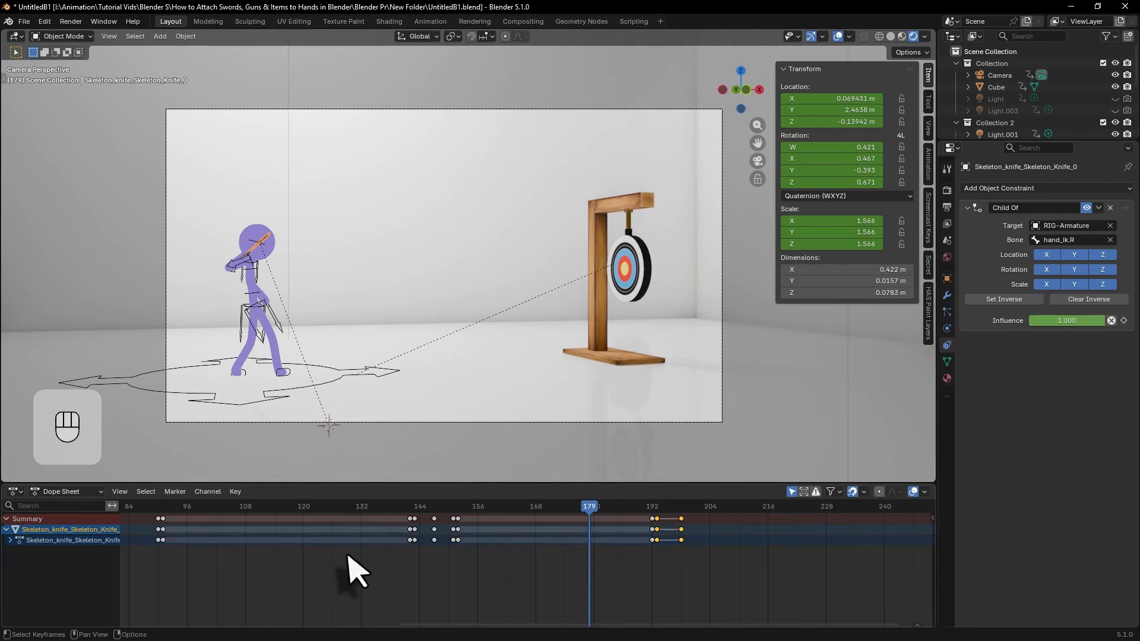
Step: Play the whole animation from the beginning, switching the selection from the knife to the background cube
scroll(350, 561, down, 4)
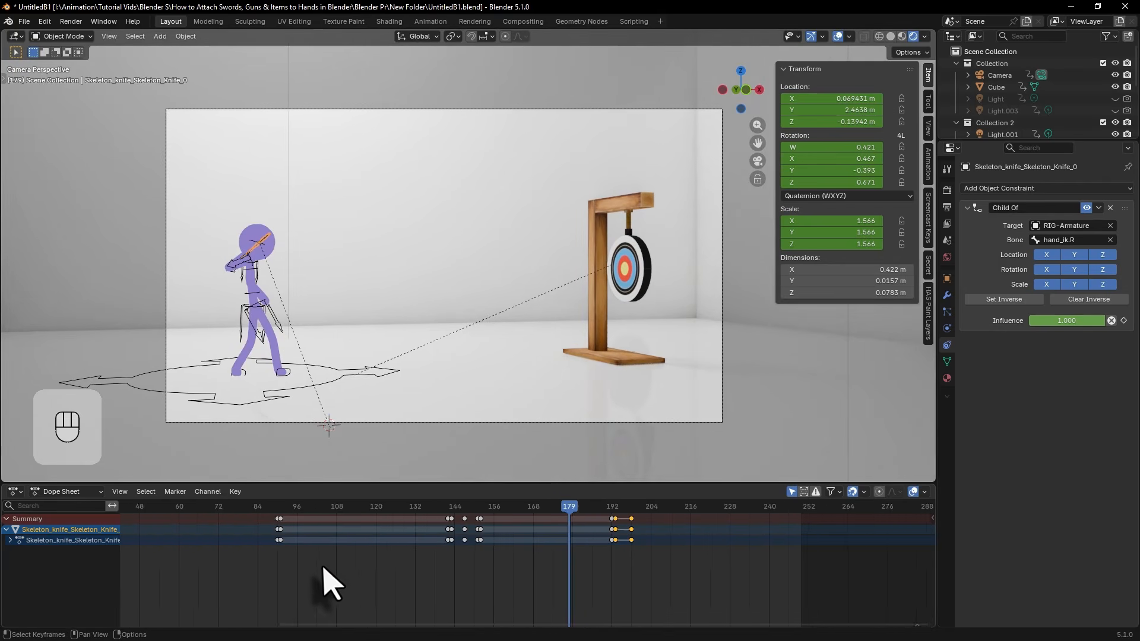
scroll(356, 567, down, 1)
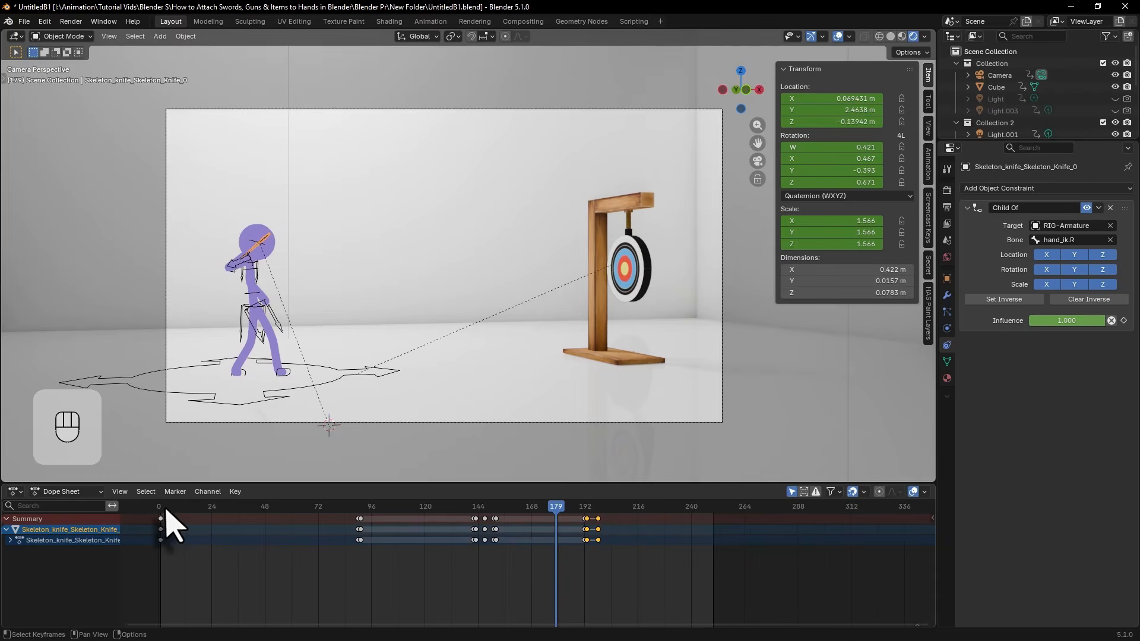
click(160, 509)
key(space)
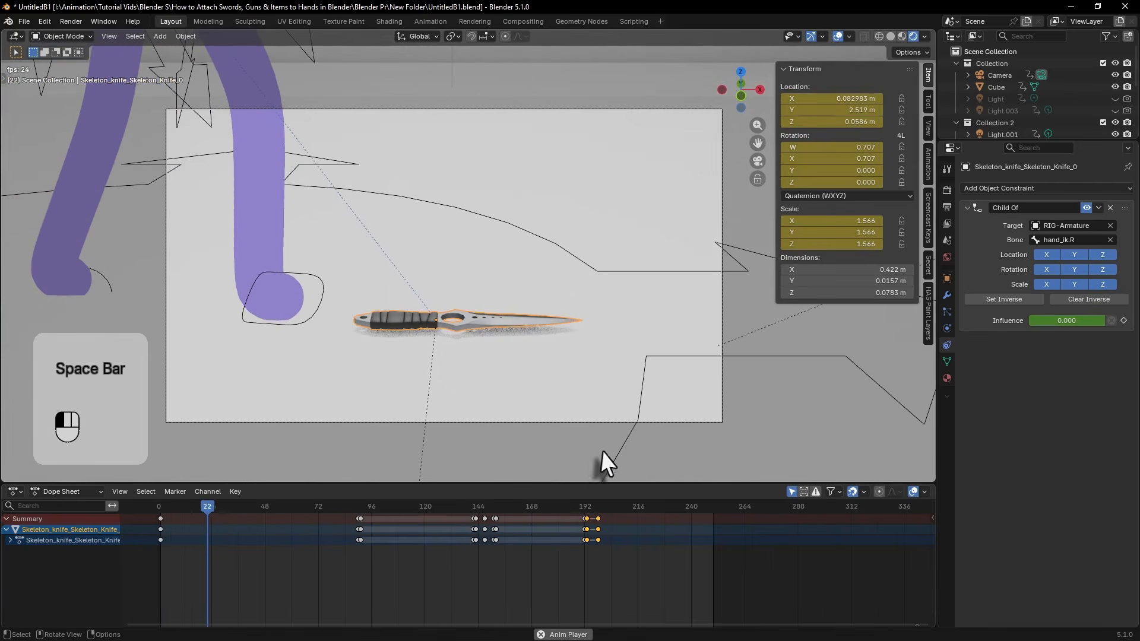
click(606, 463)
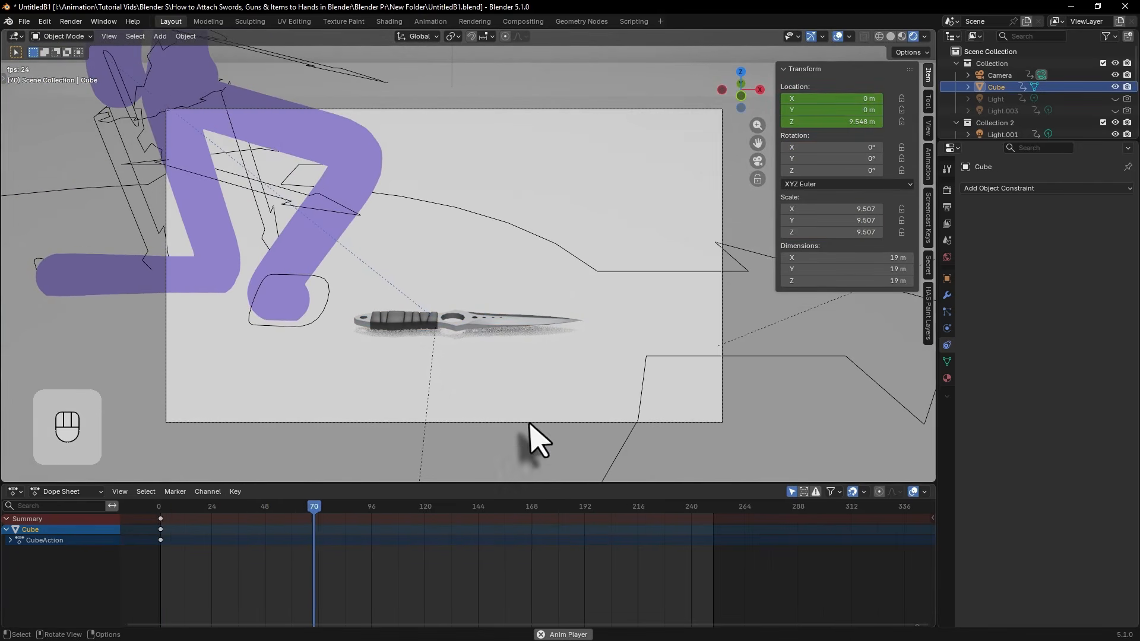